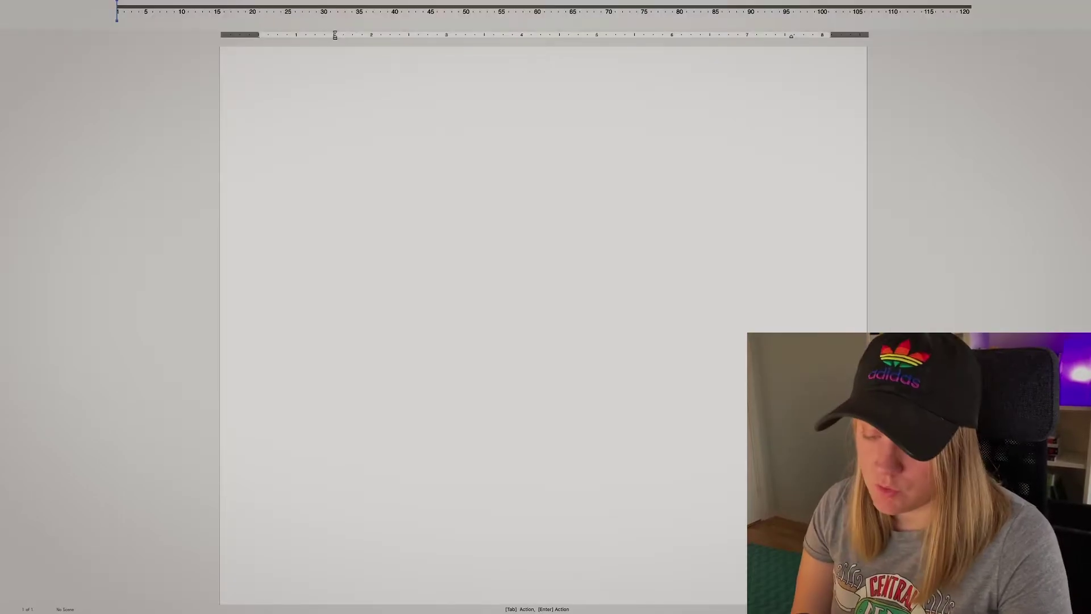
- Begin the screenplay with the suggested scene intro EXT. on the first line, replacing the mistyped first letter
type("I")
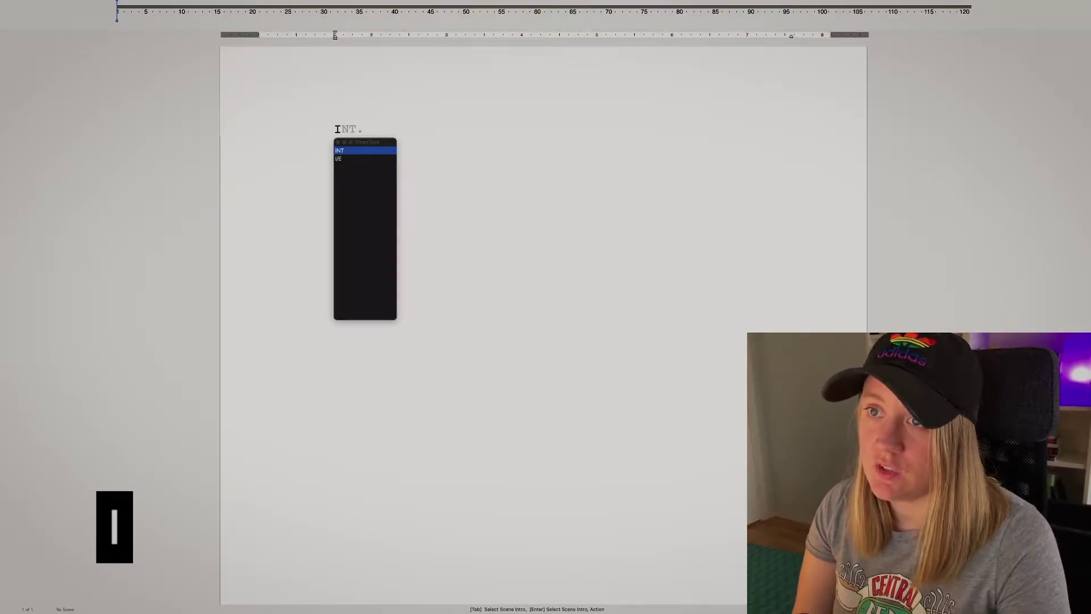
key("BackSpace")
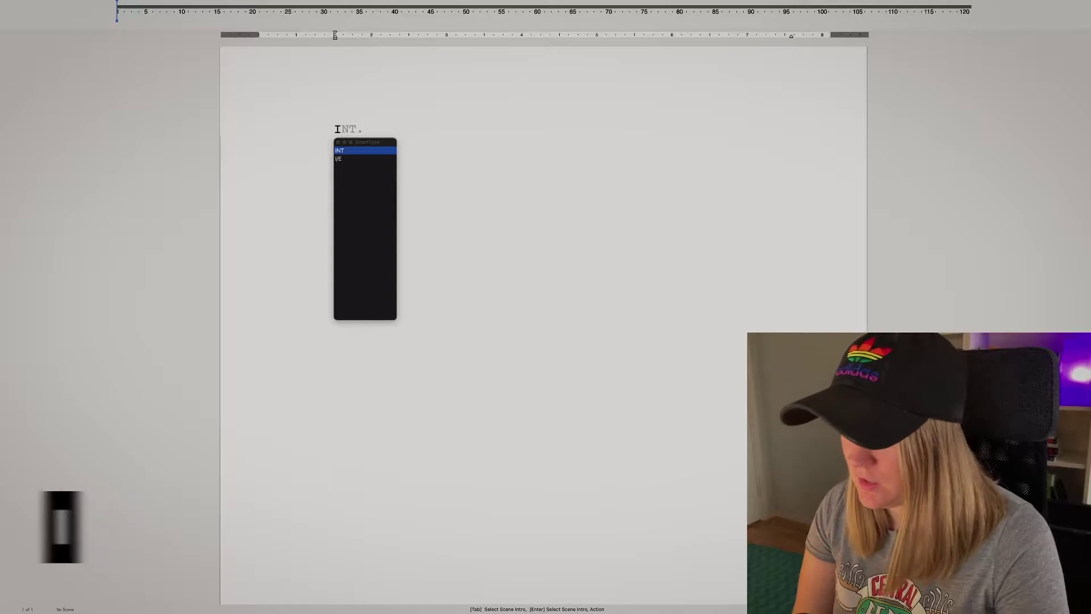
type("E")
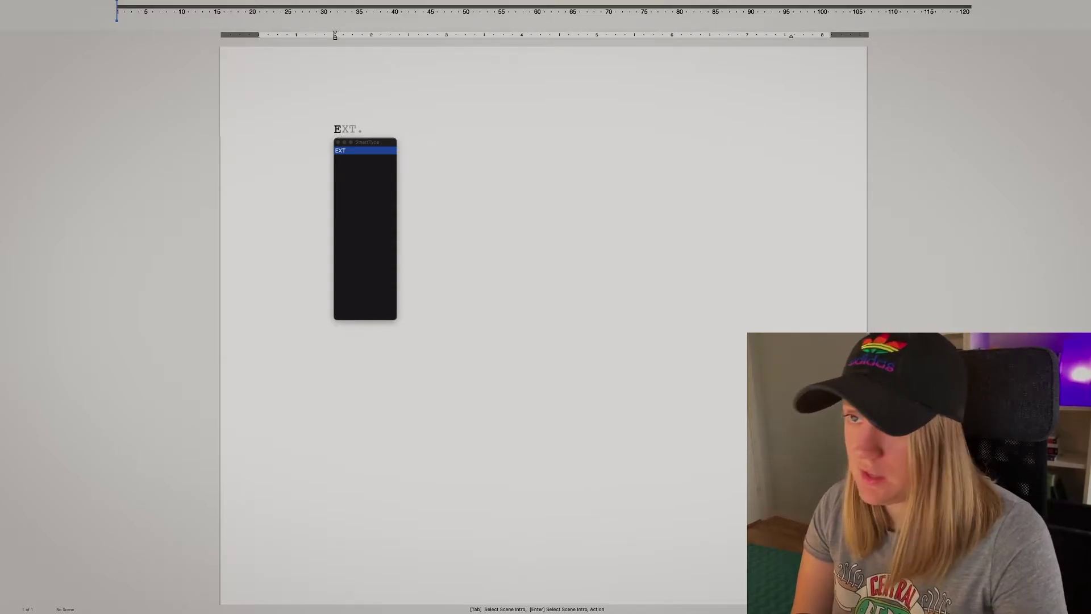
key("Return")
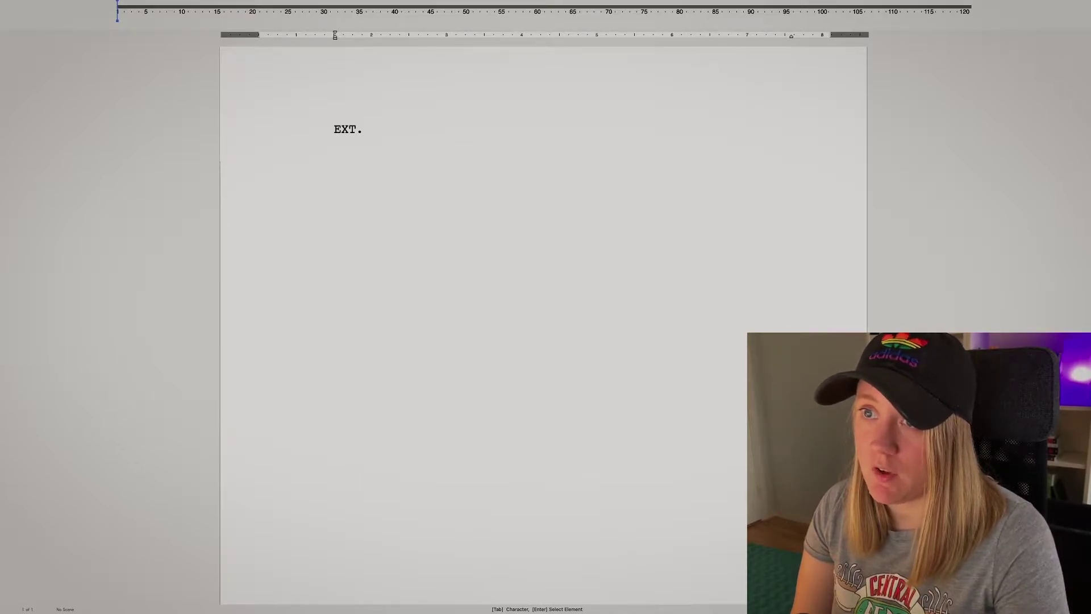
- Add a Character element below the EXT. line and enter the character's name
key("Tab")
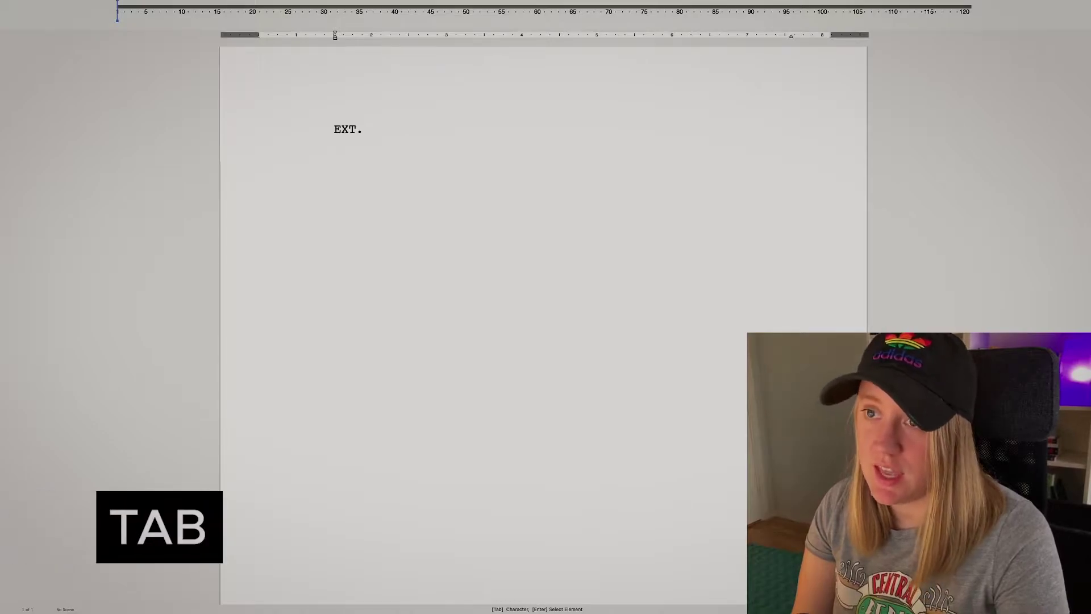
key("Tab")
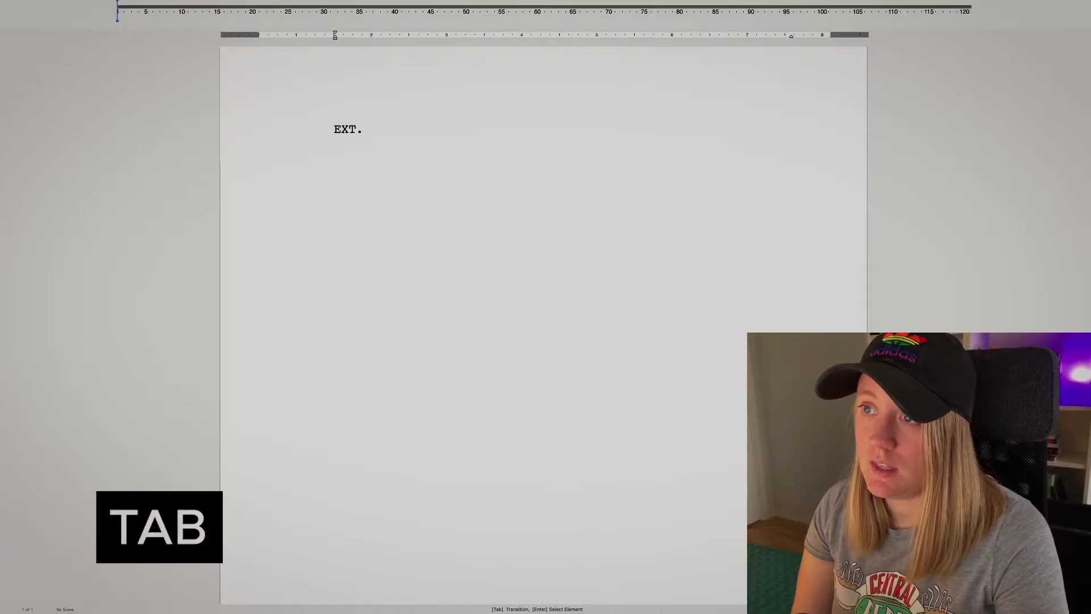
type("M")
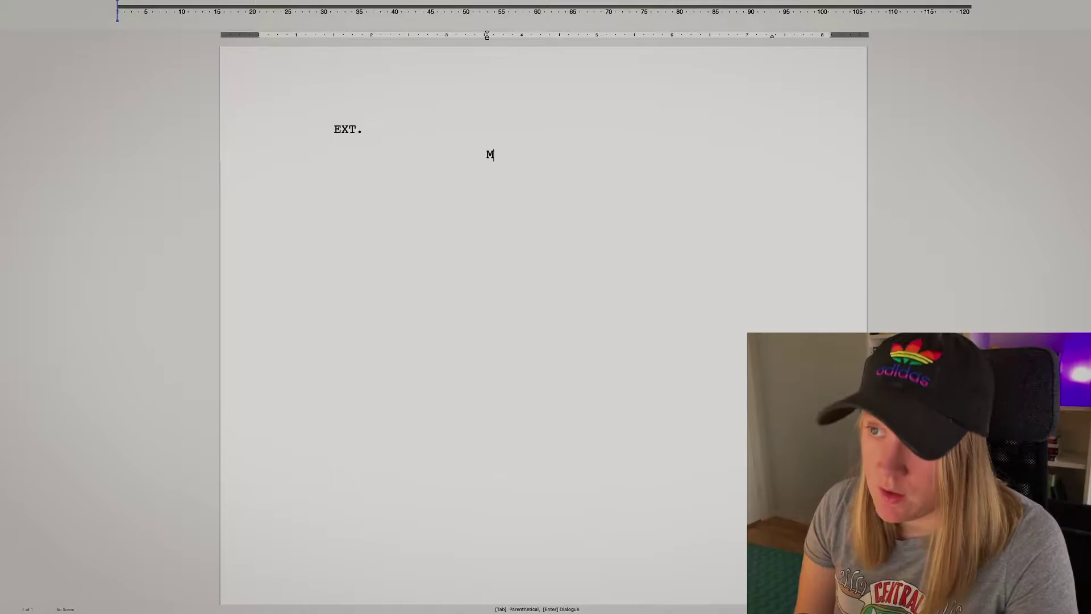
type("ARIA")
key("Return")
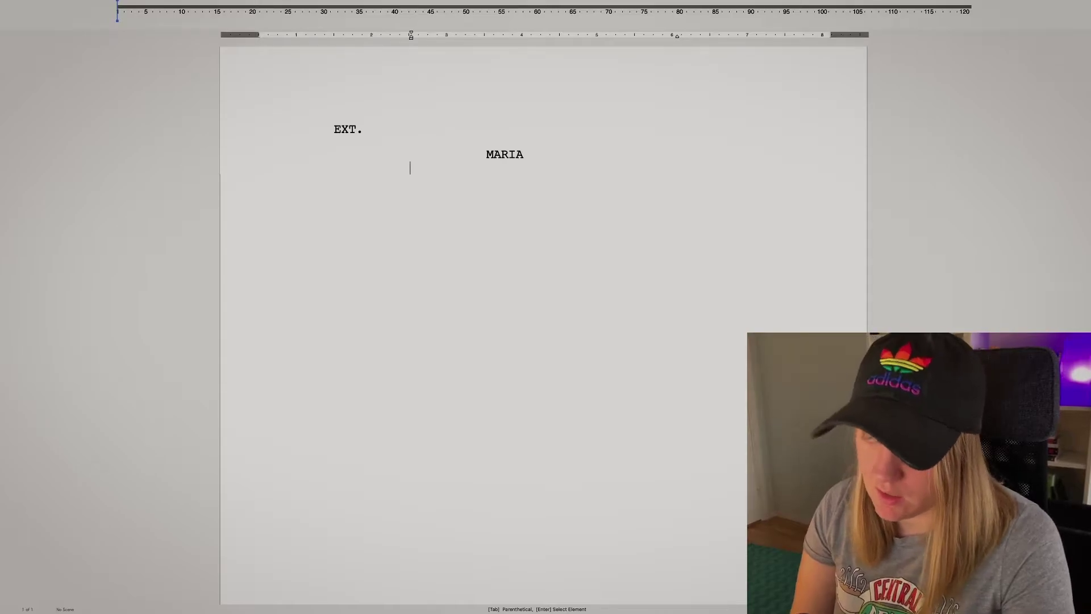
- Write the dialogue line "Hello, how are you?" under the character name and start a new line
type("Hello, how ")
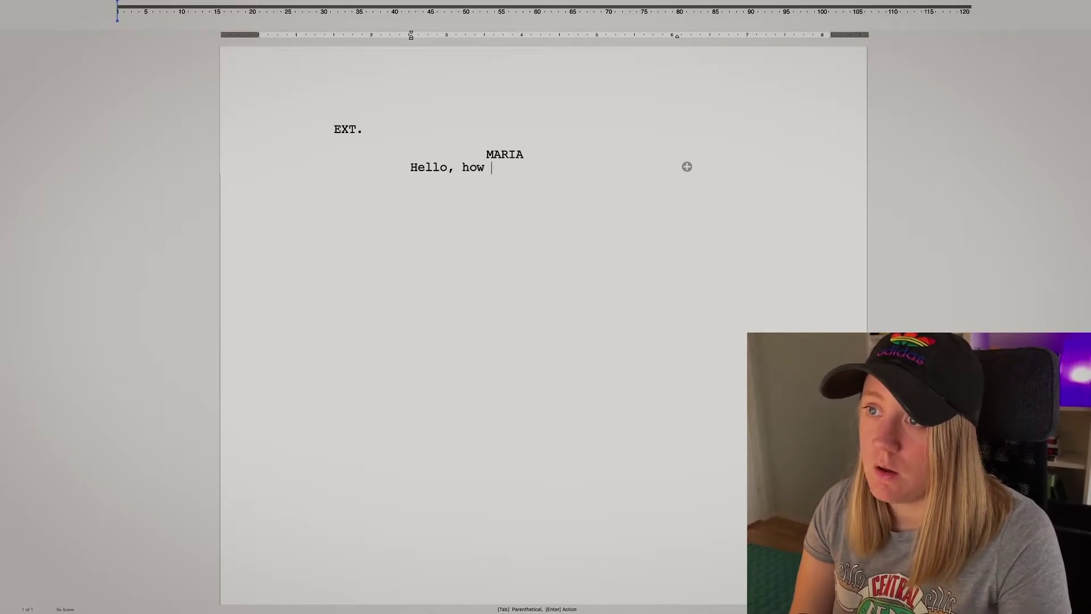
type("are you?")
key("Return")
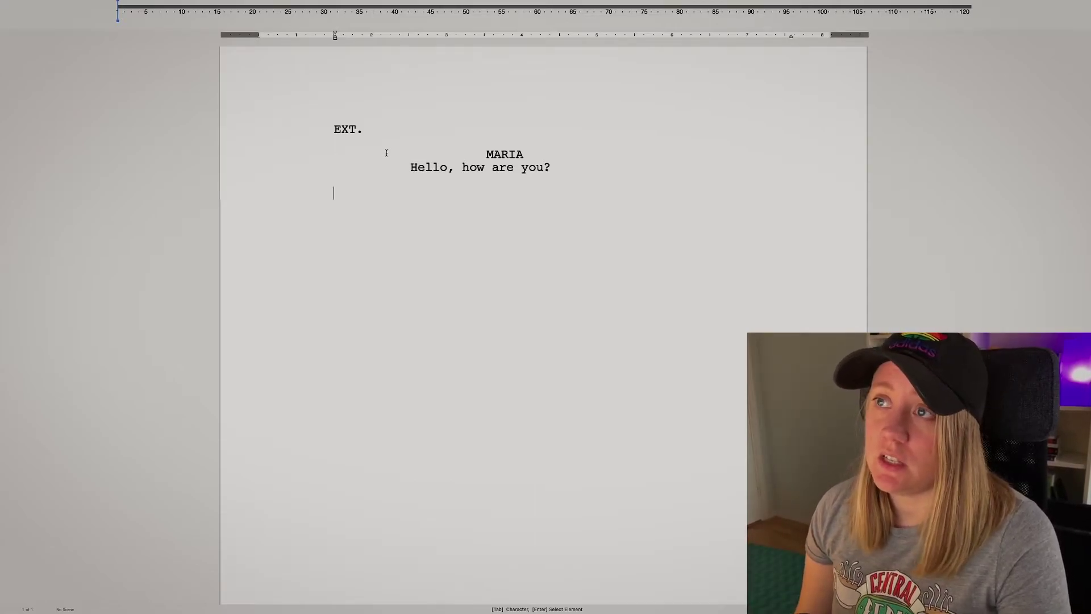
- Insert a Cast List element below the dialogue and check its type in the list of element types
mouse_move(575, 1)
key("super+8")
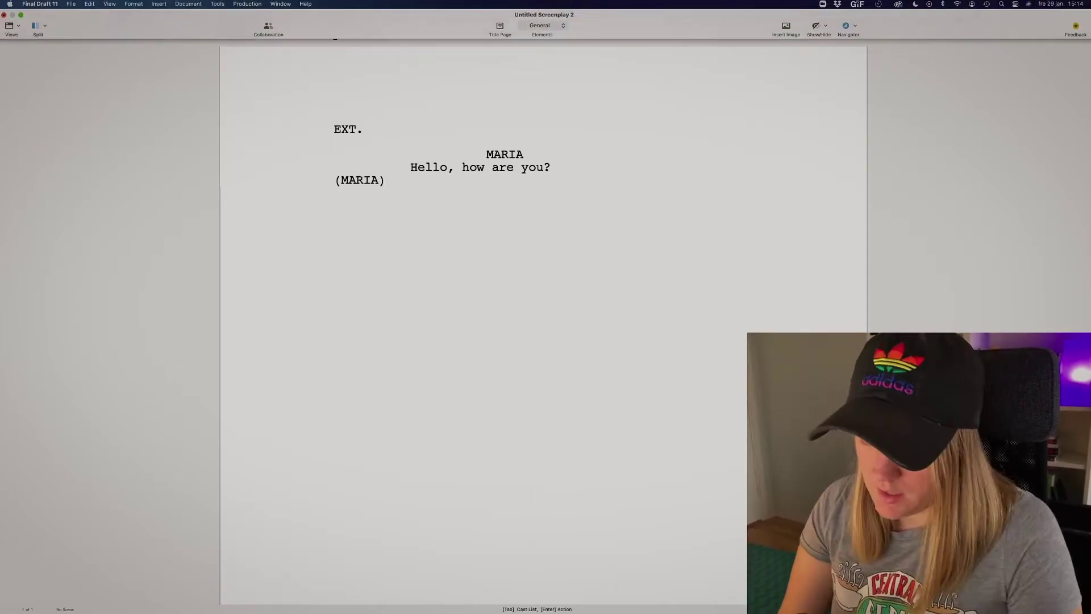
key("alt+super+8")
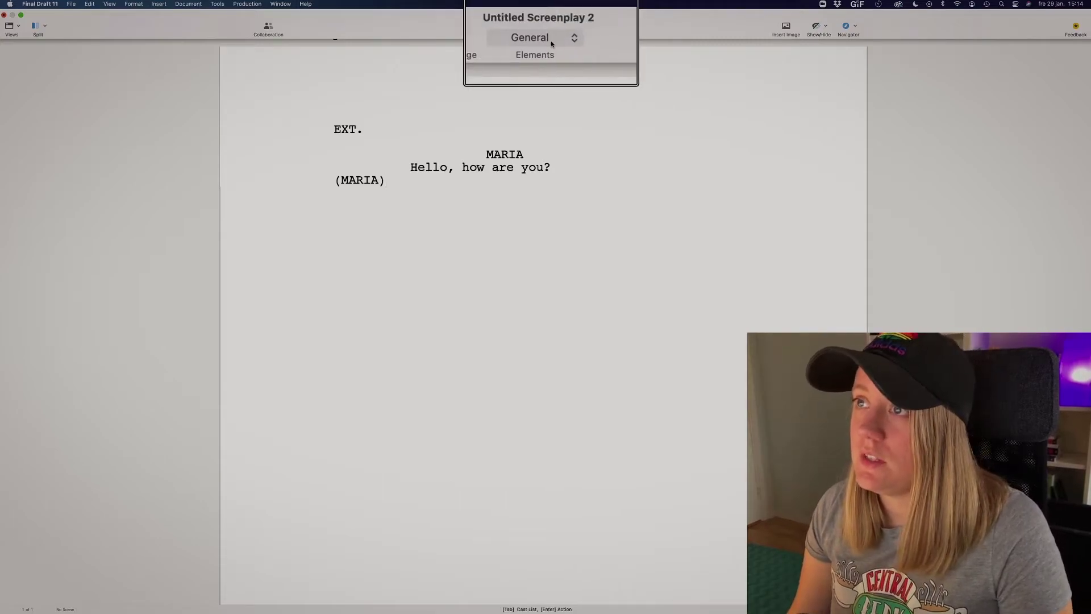
left_click(551, 40)
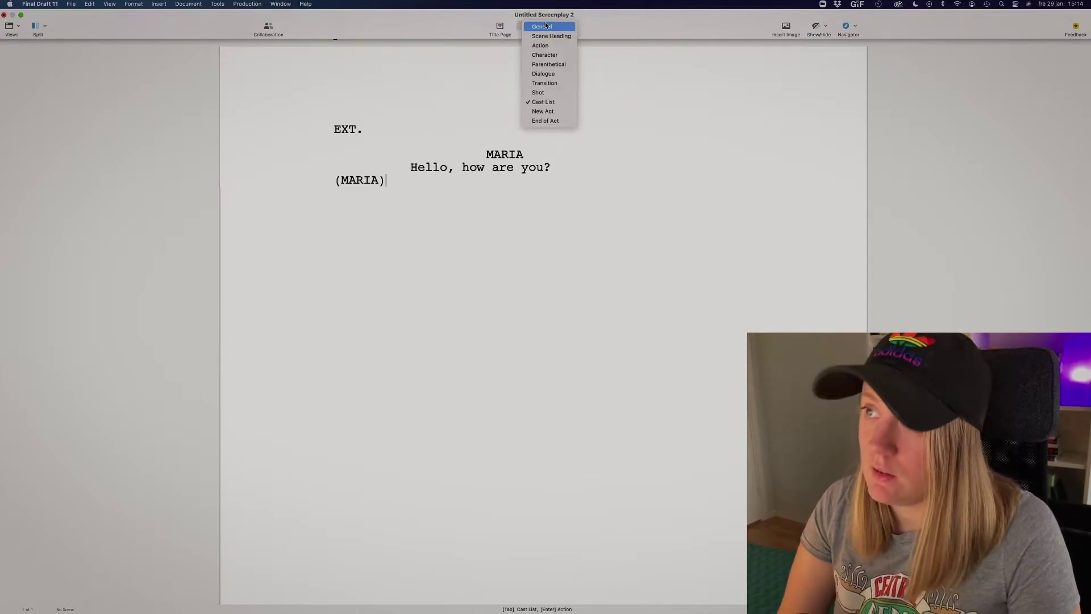
left_click(409, 195)
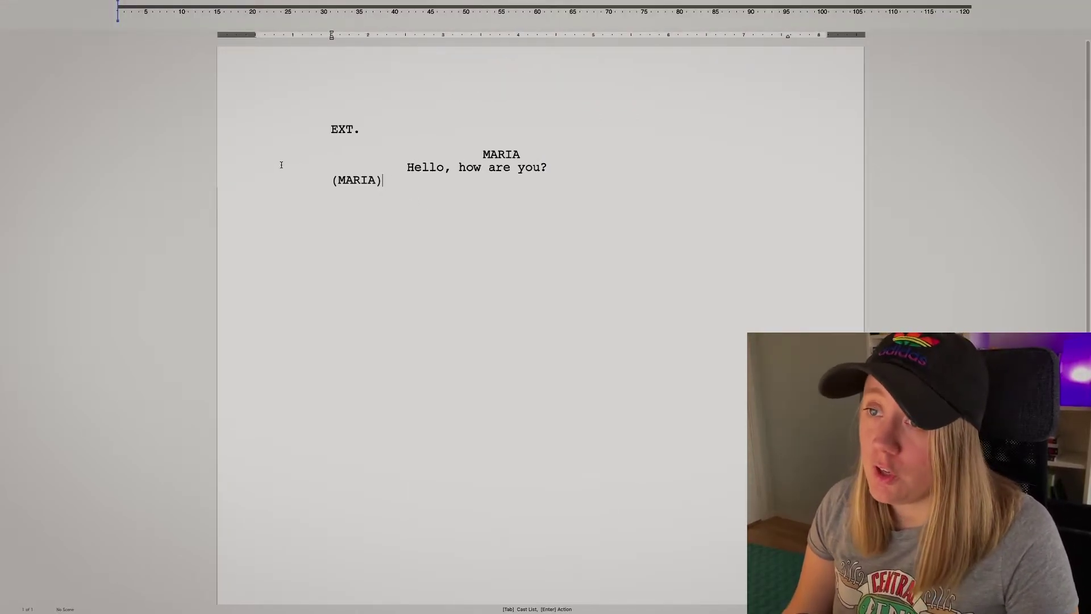
left_click_drag(281, 164, 306, 181)
left_click(595, 344)
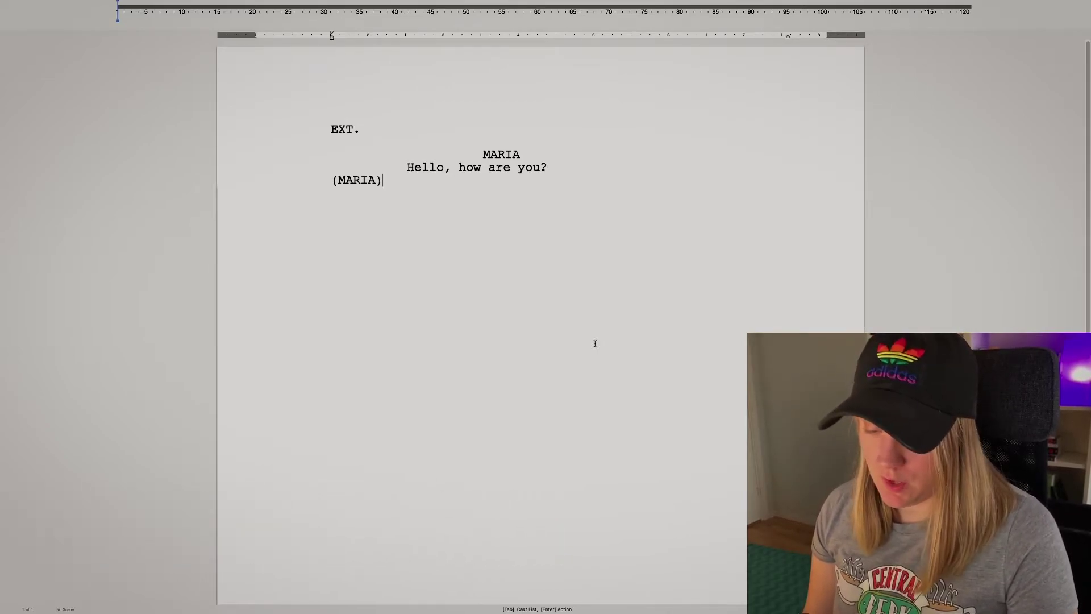
- Insert the predefined scene intros INT., EXT. and I/E as separate lines below the cast list
key("Return")
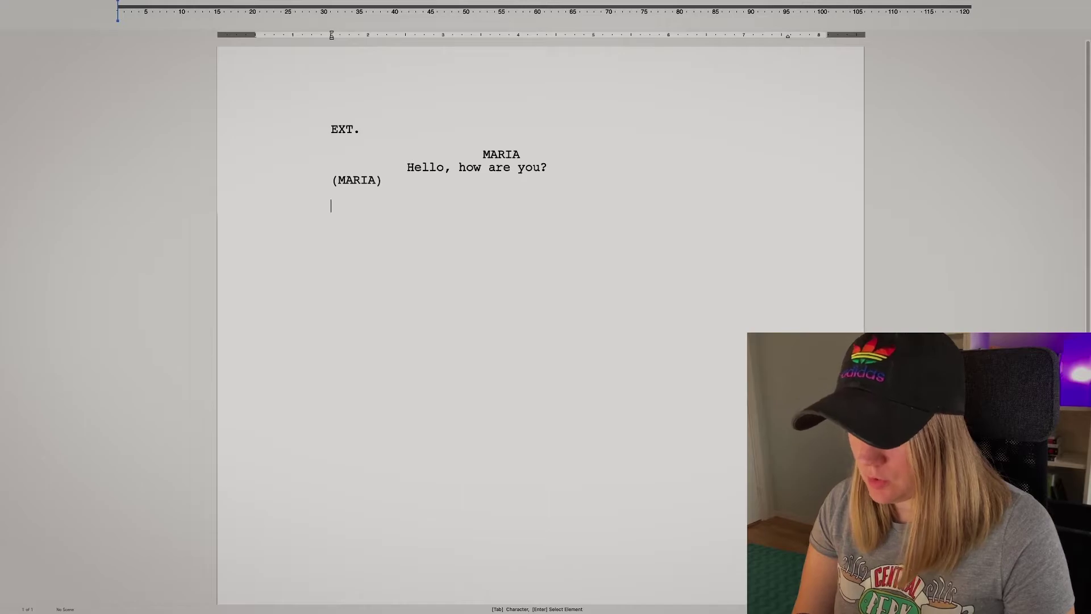
key("alt+super+1")
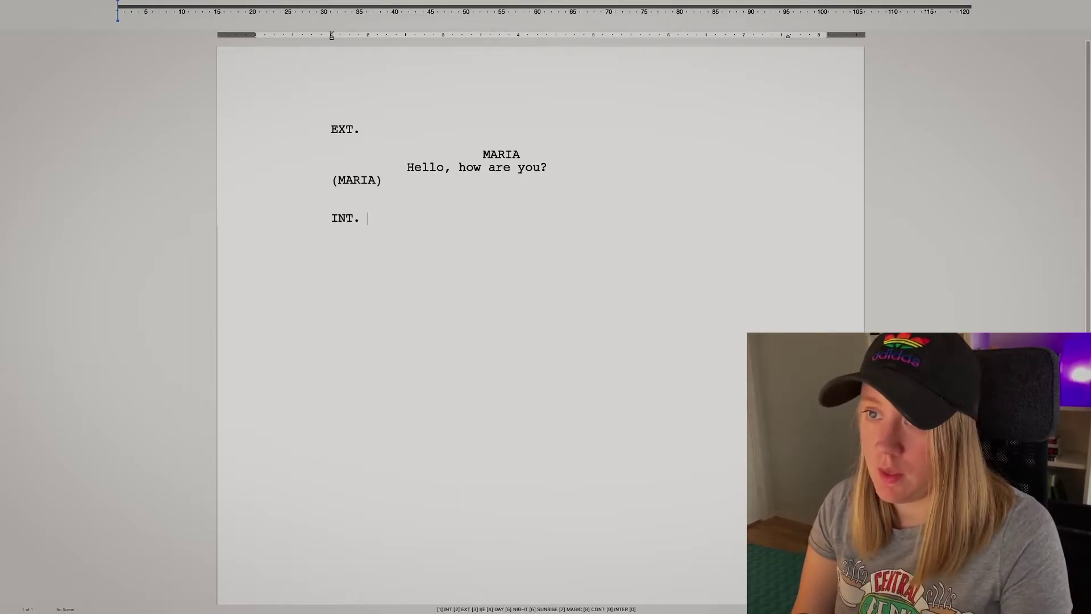
key("Return")
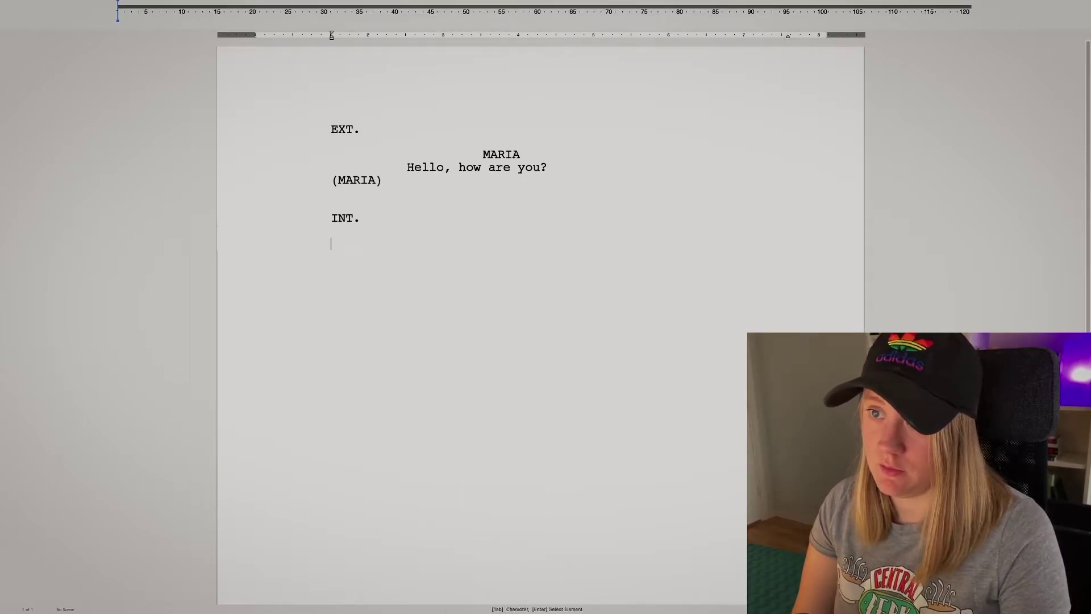
key("super+alt+1")
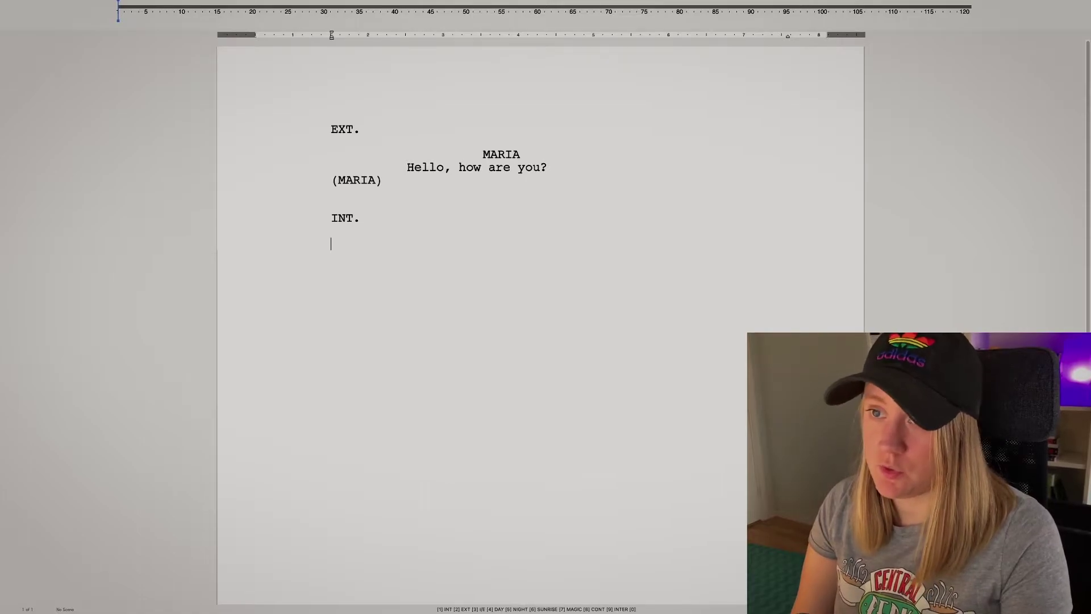
key("2")
key("Return")
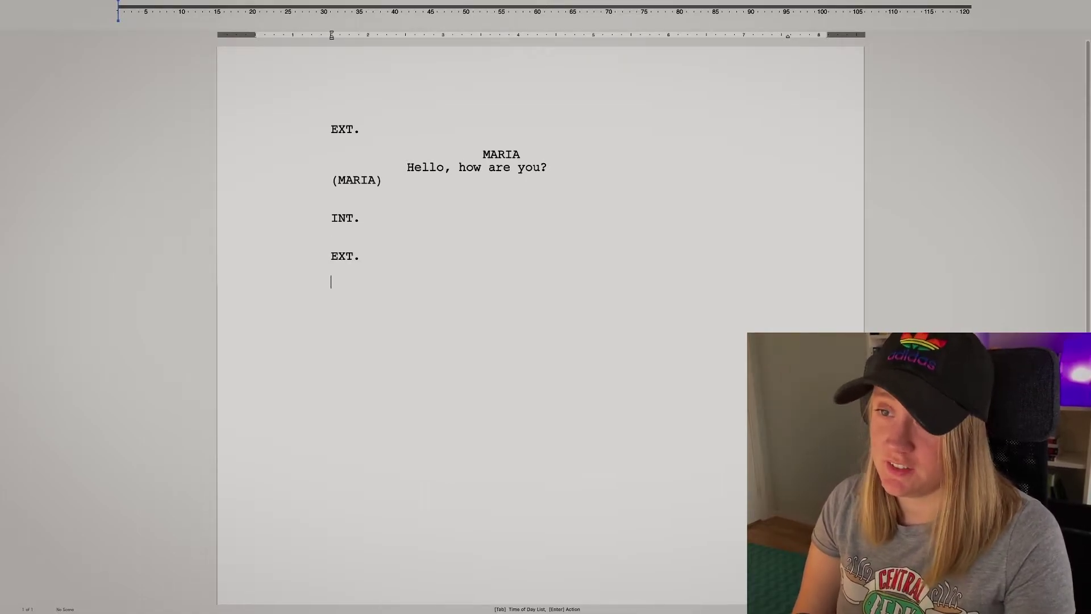
key("super+alt+1")
key("3")
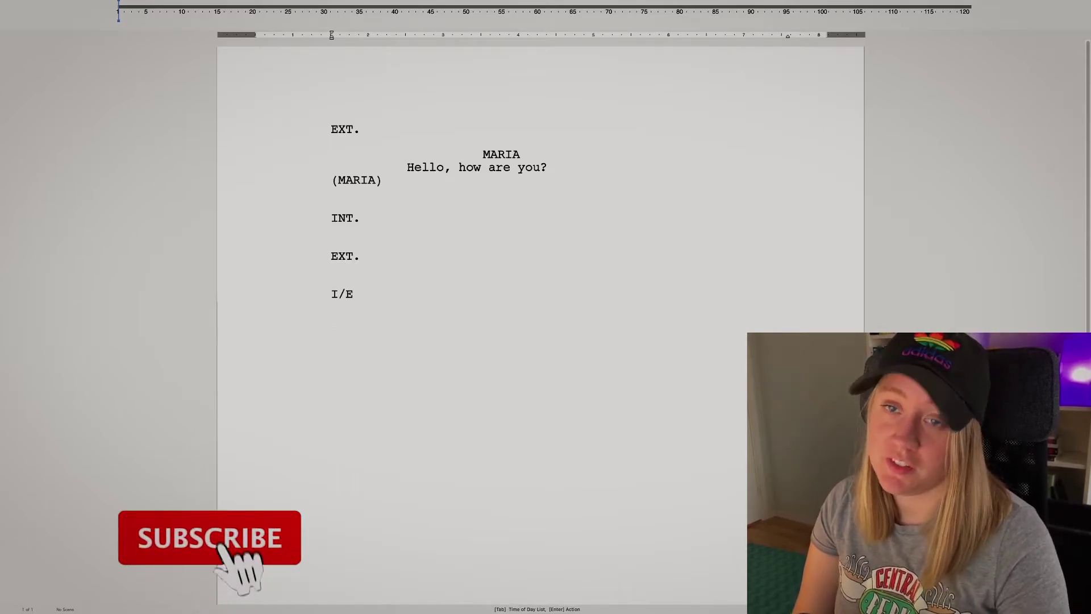
key("Return")
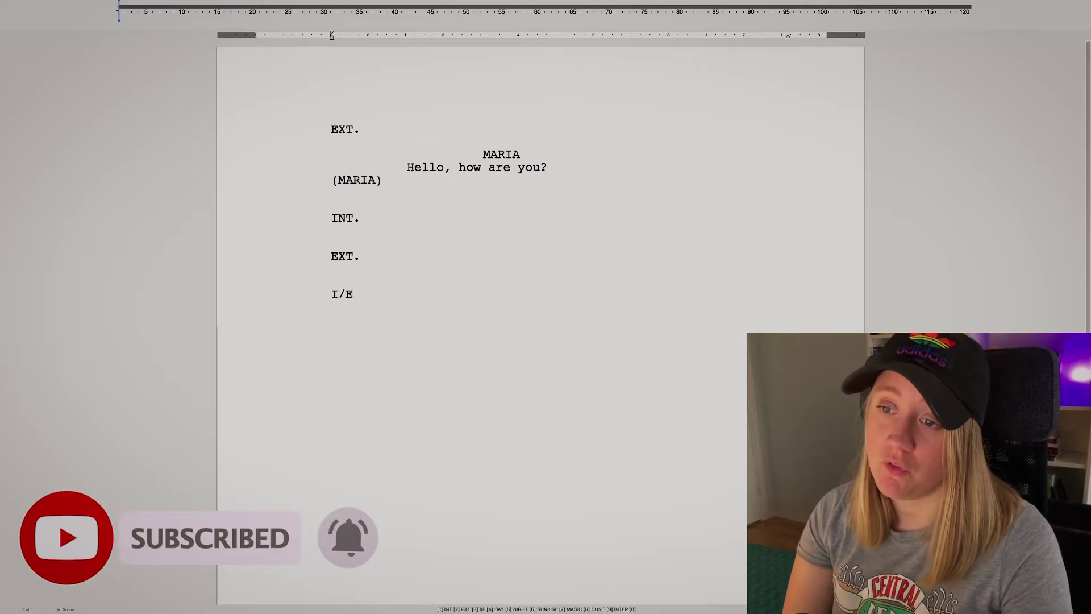
- Insert the predefined times of day DAY, NIGHT, SUNRISE and MAGIC as separate lines below the scene intros
key("super+alt+4")
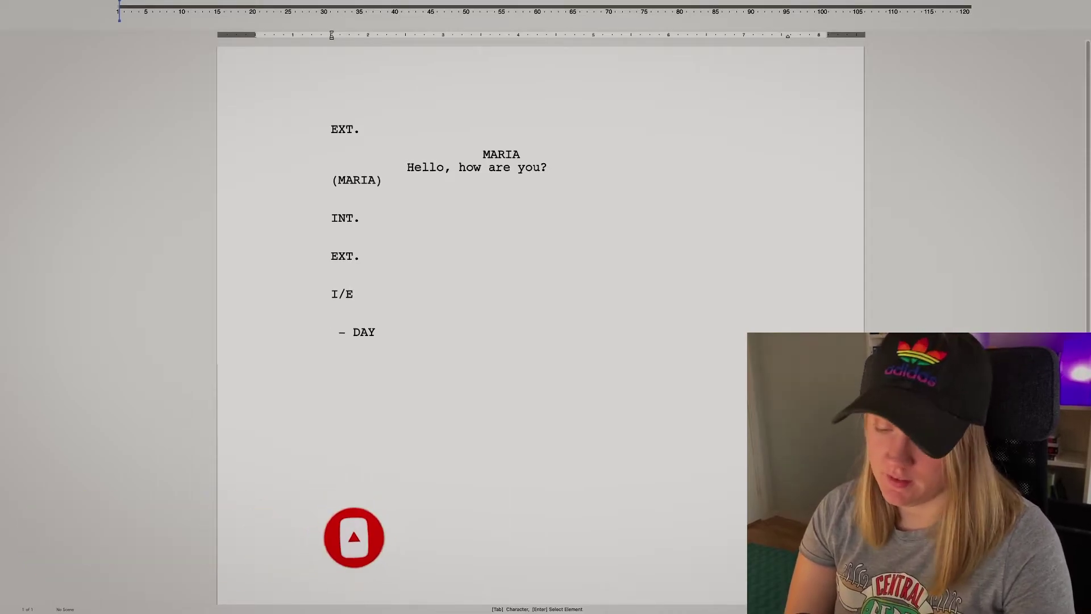
key("super+alt+5")
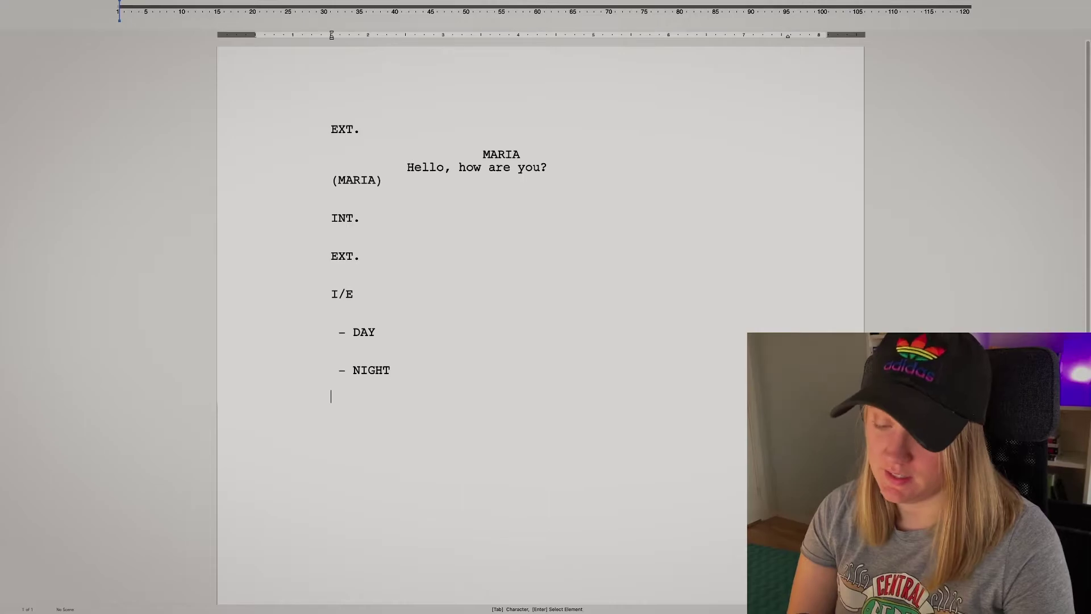
key("super+alt+1")
key("6")
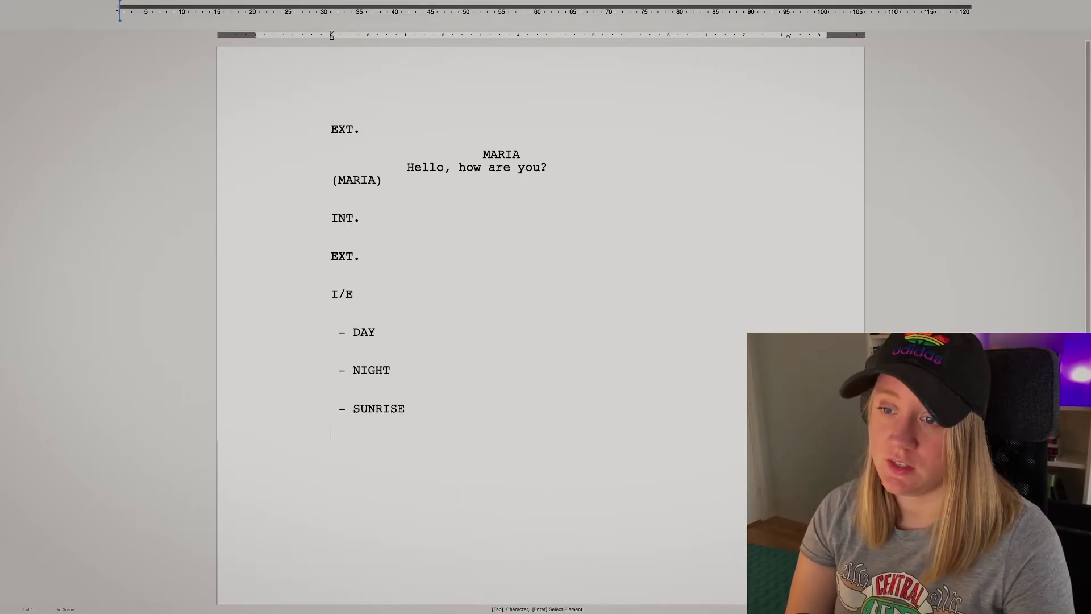
scroll(454, 269, "down", 5)
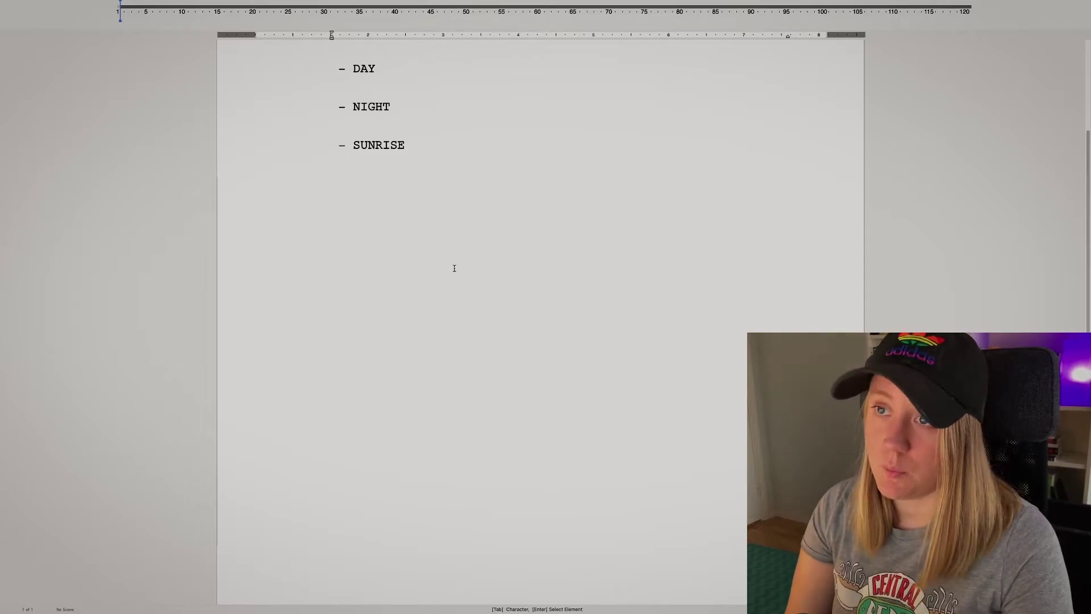
key("super+alt+7")
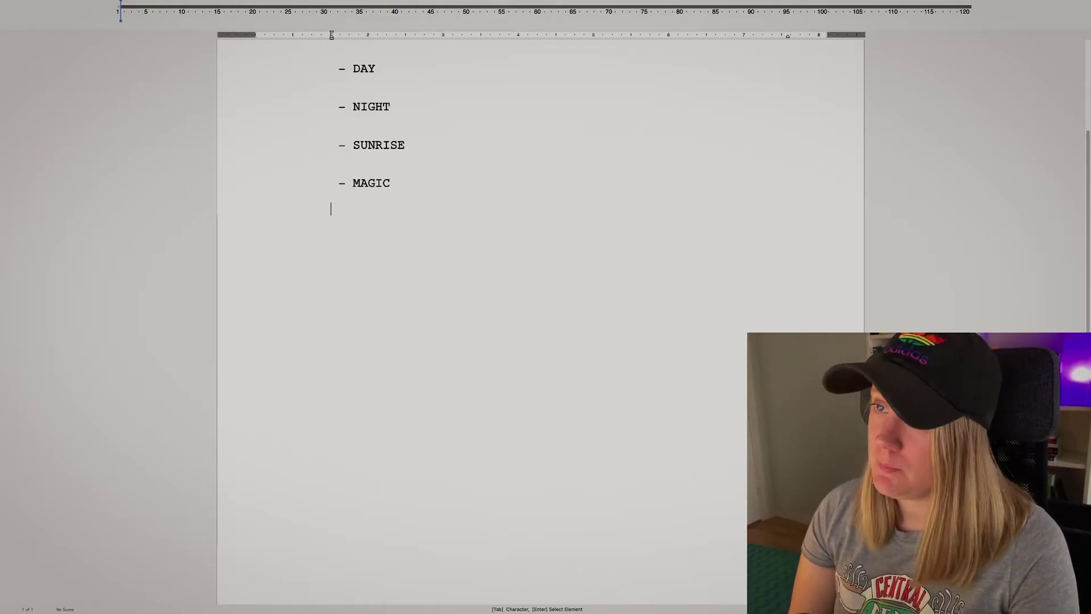
- Insert the predefined parentheticals (continuing) and (interrupting) below the MAGIC line, and undo the repeated (interrupting)
key("super+alt")
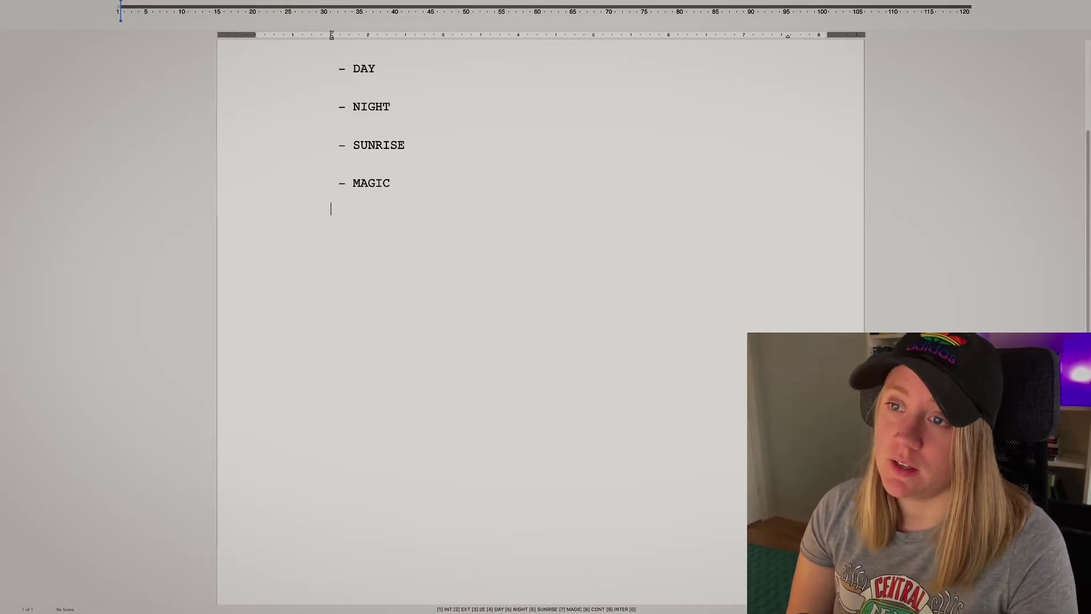
key("super+alt+8")
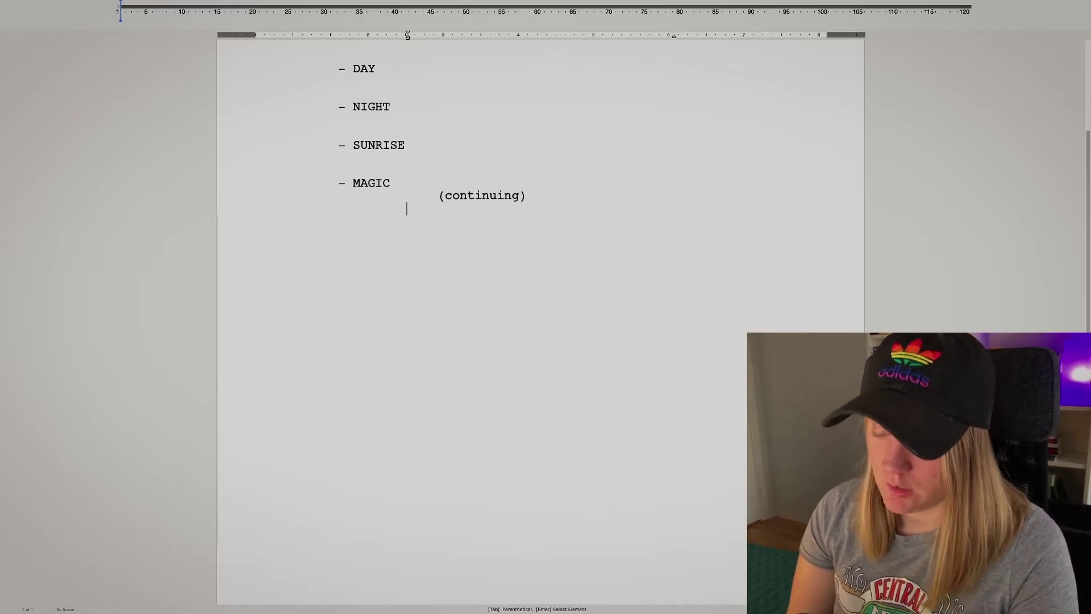
key("super+alt")
key("super+alt+9")
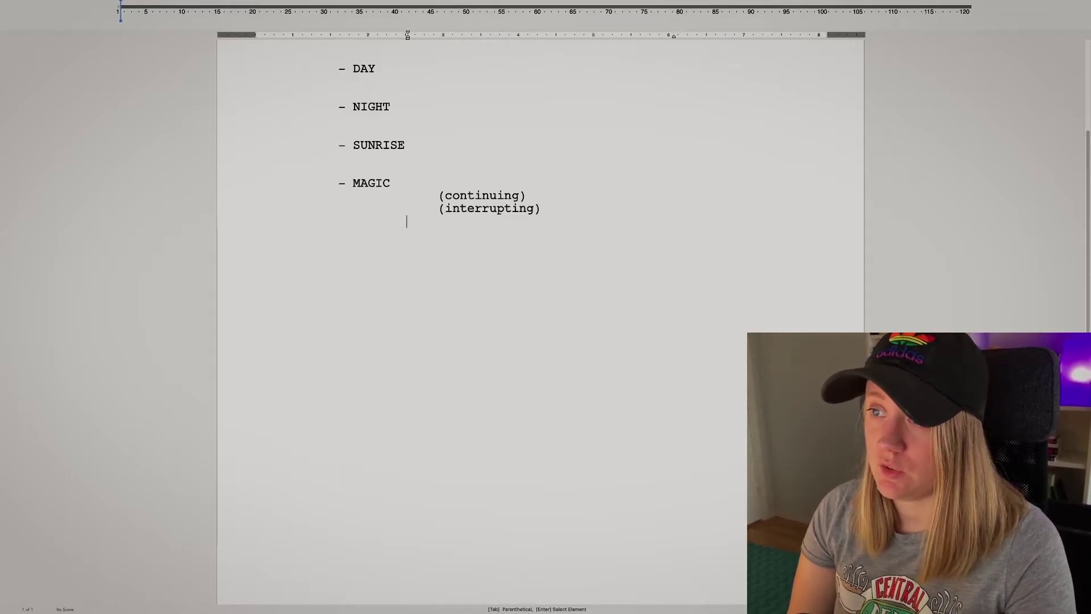
key("super+alt+9")
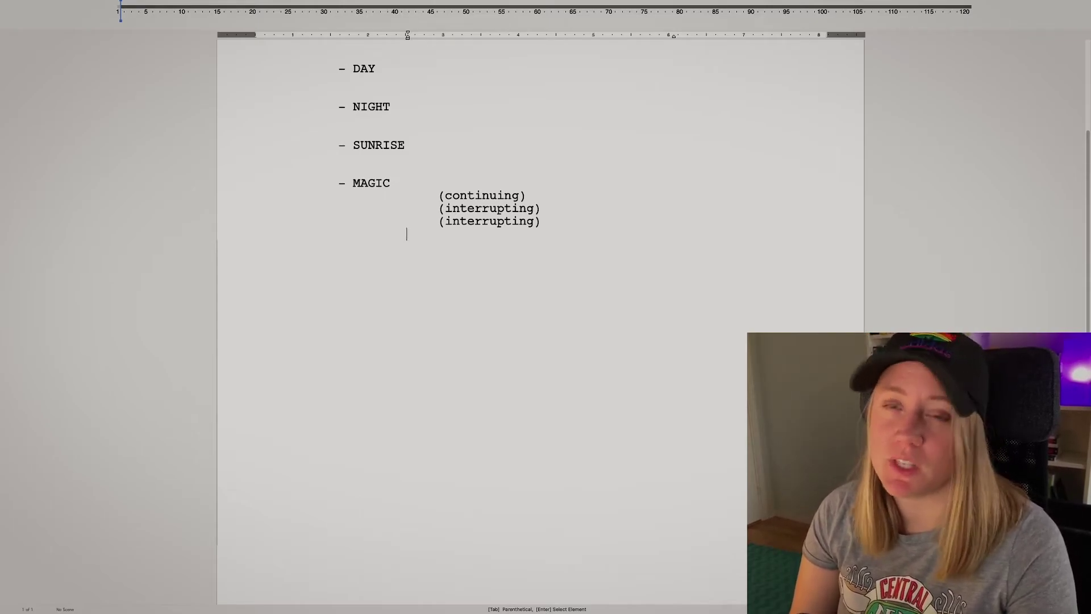
key("super+z")
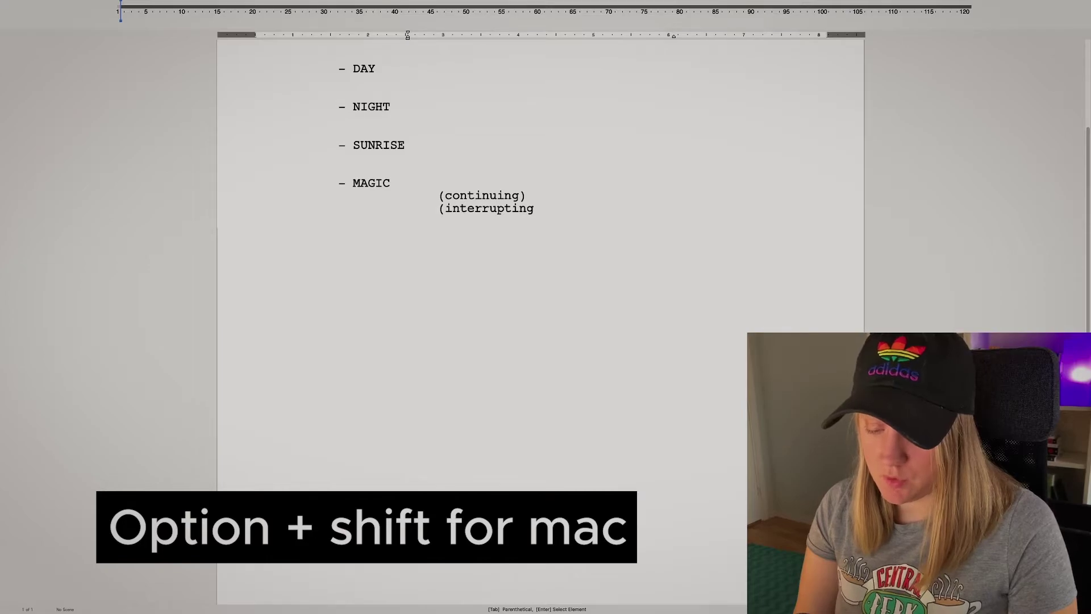
- Insert the predefined transition CUT TO: below the parentheticals and follow it with an INT. scene intro
key("alt+shift+1")
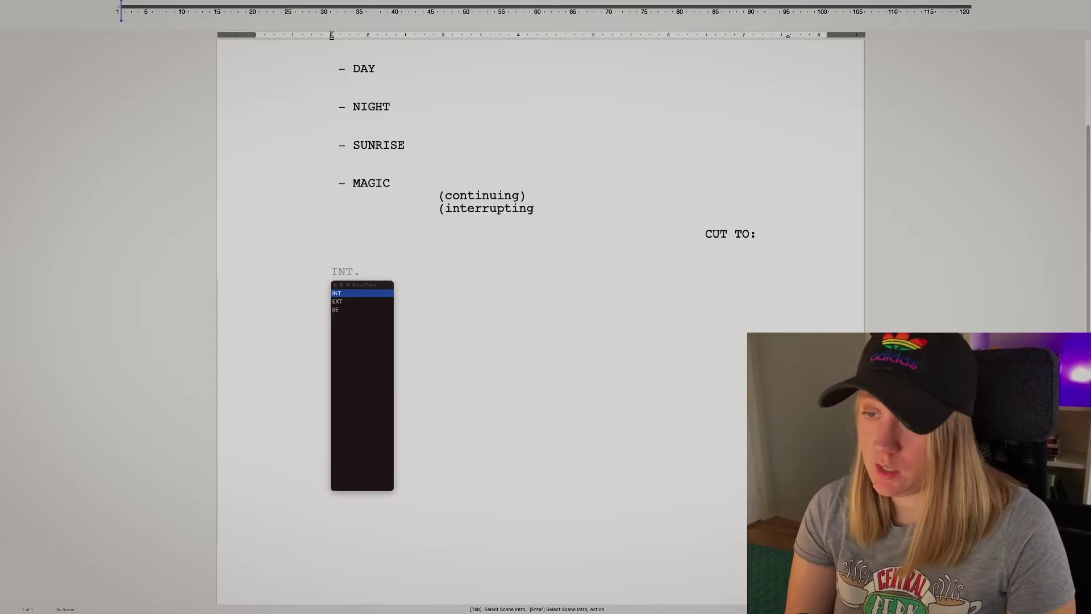
key("Tab")
key("Return")
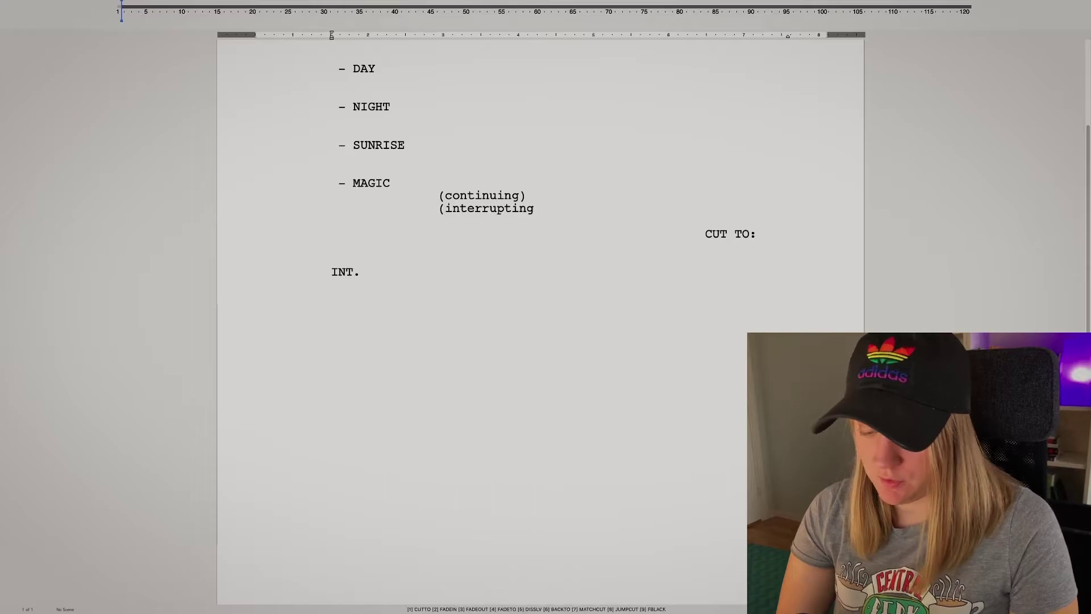
- Try to insert the predefined FADE IN transition after the last INT. scene intro, and undo it
key("alt+shift+2")
key("super+z")
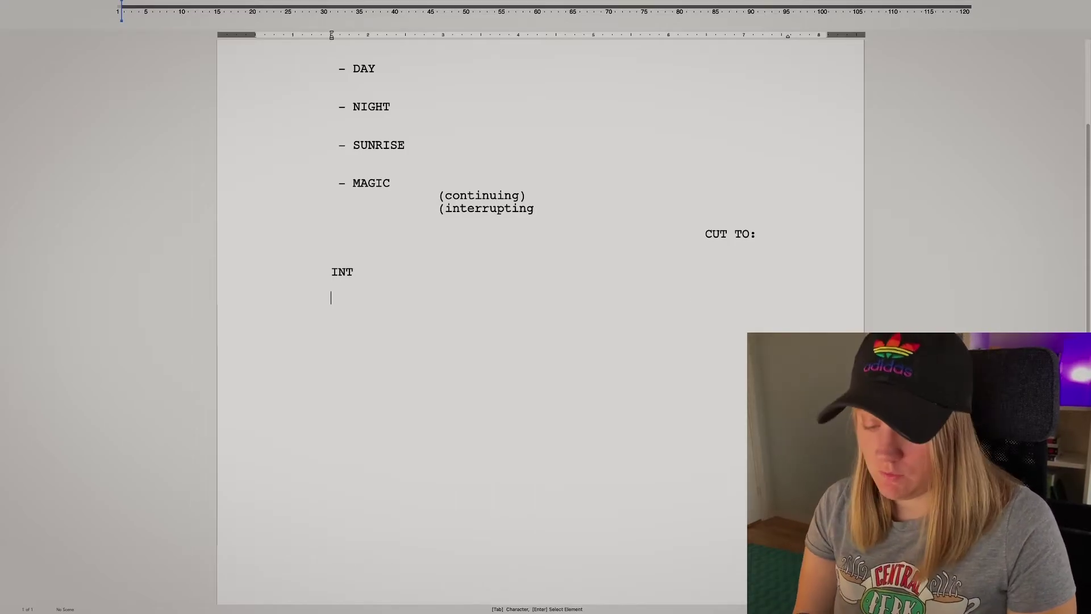
- Try the predefined transitions DISSOLVE TO: and MATCH CUT TO: below the CUT TO: line, undoing each insertion
key("5")
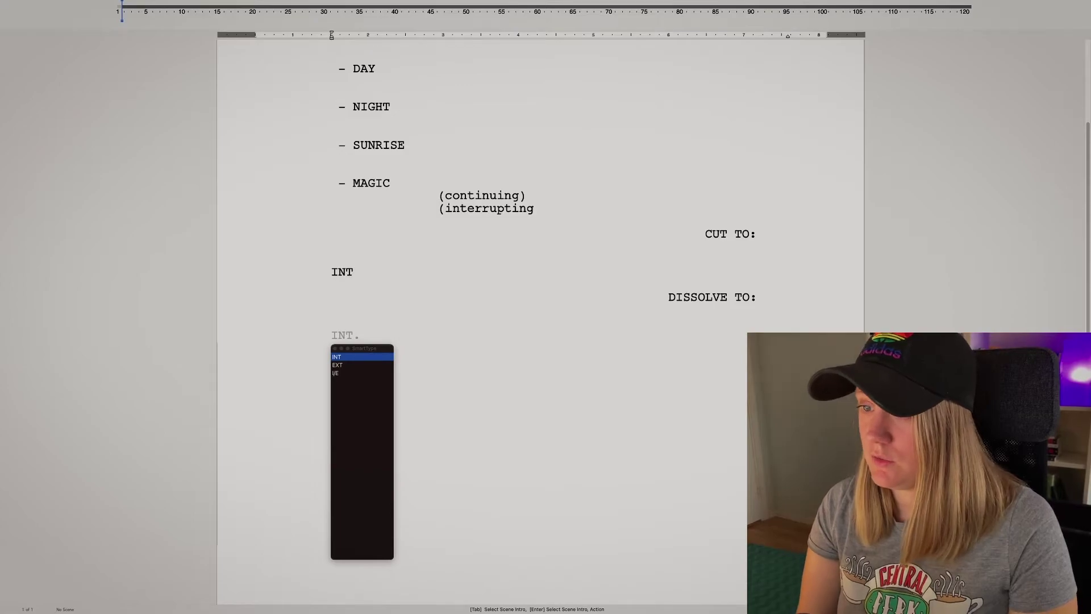
key("super+z")
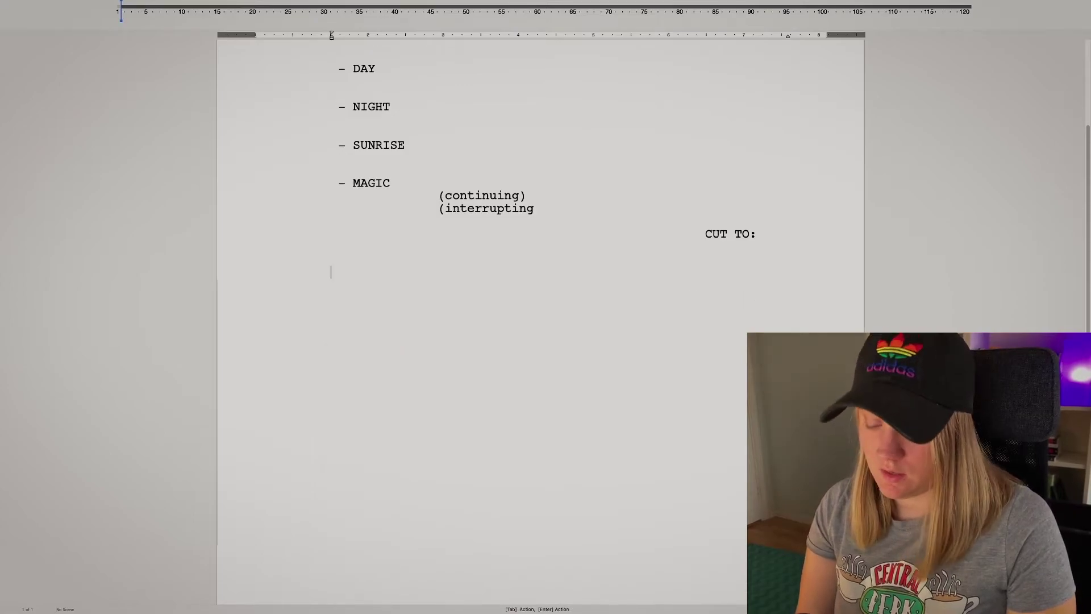
key("alt+super")
key("alt+shift+super+3")
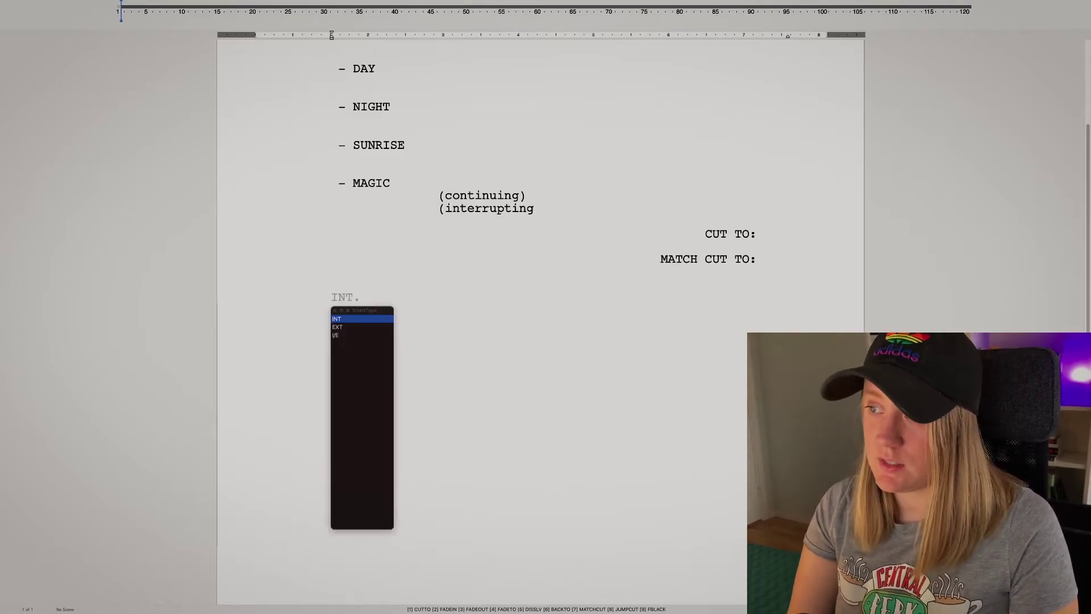
key("super+z")
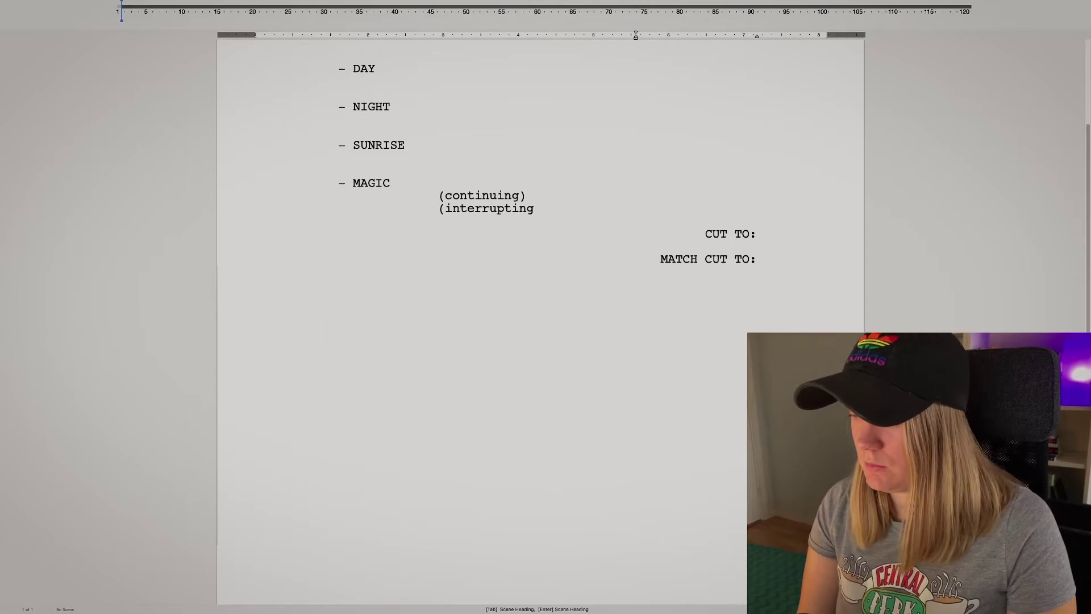
key("super+z")
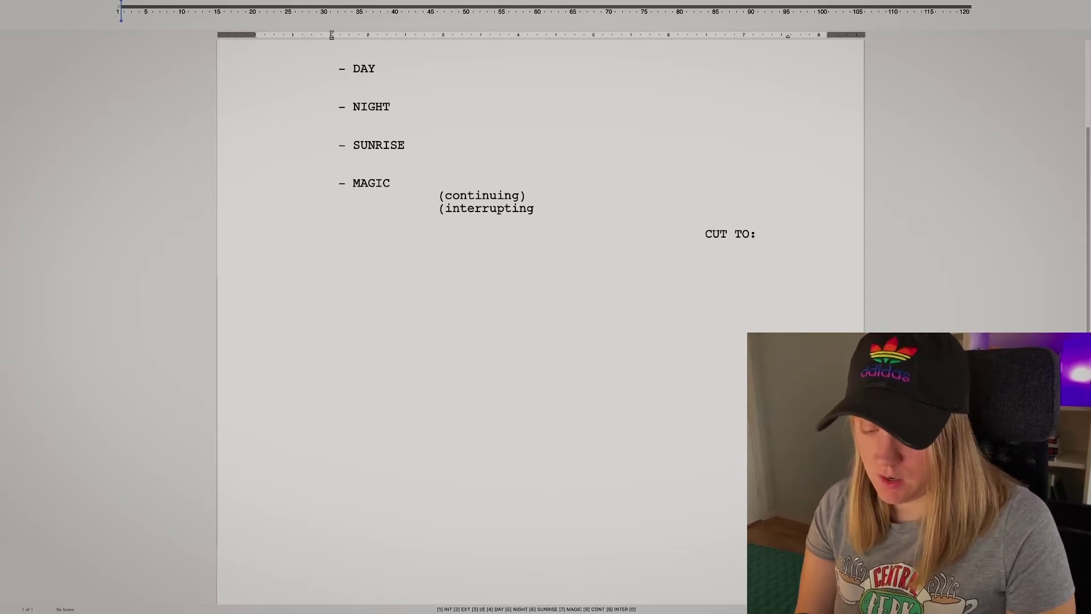
- Insert the predefined transition FADE TO BLACK. below the CUT TO: line and start a new line after it
key("shift")
key("9")
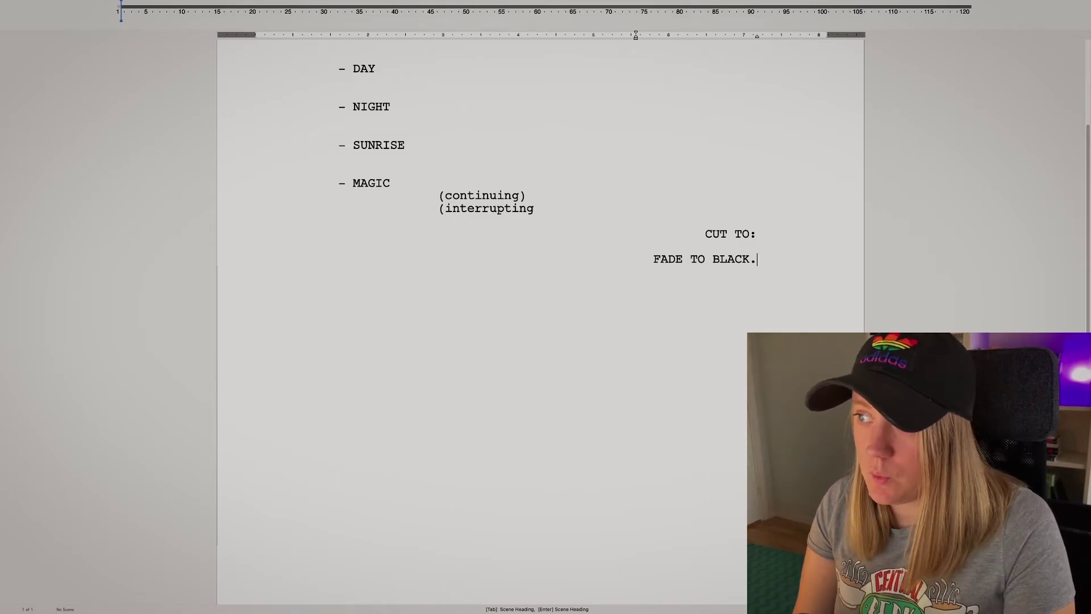
key("Return")
key("Return")
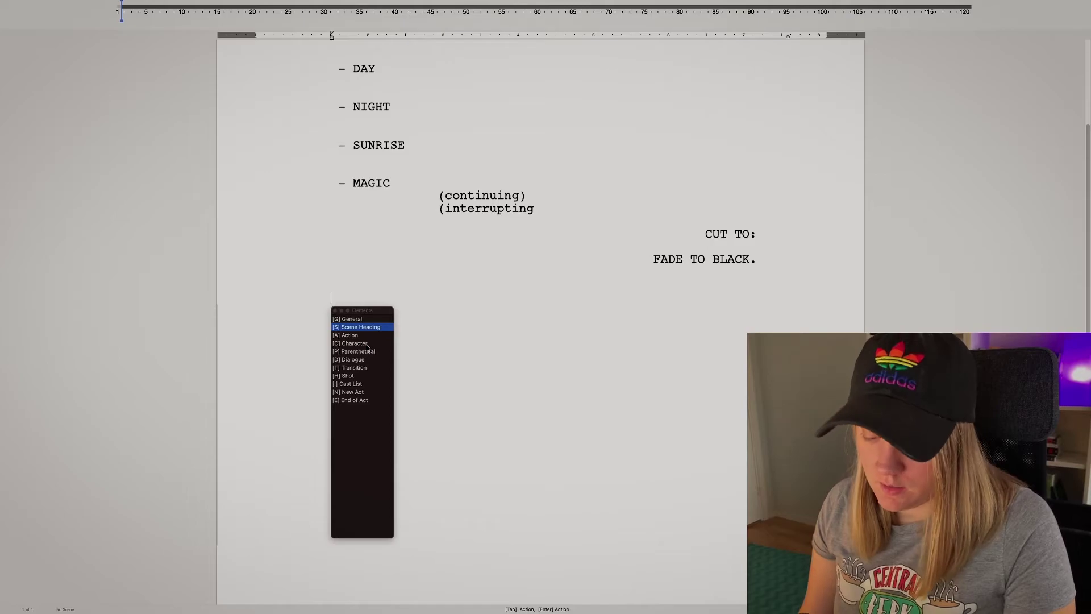
- Make the line below FADE TO BLACK. a Character element, enter the character's name, and add the dialogue "Hello" beneath it
key("alt+super+8")
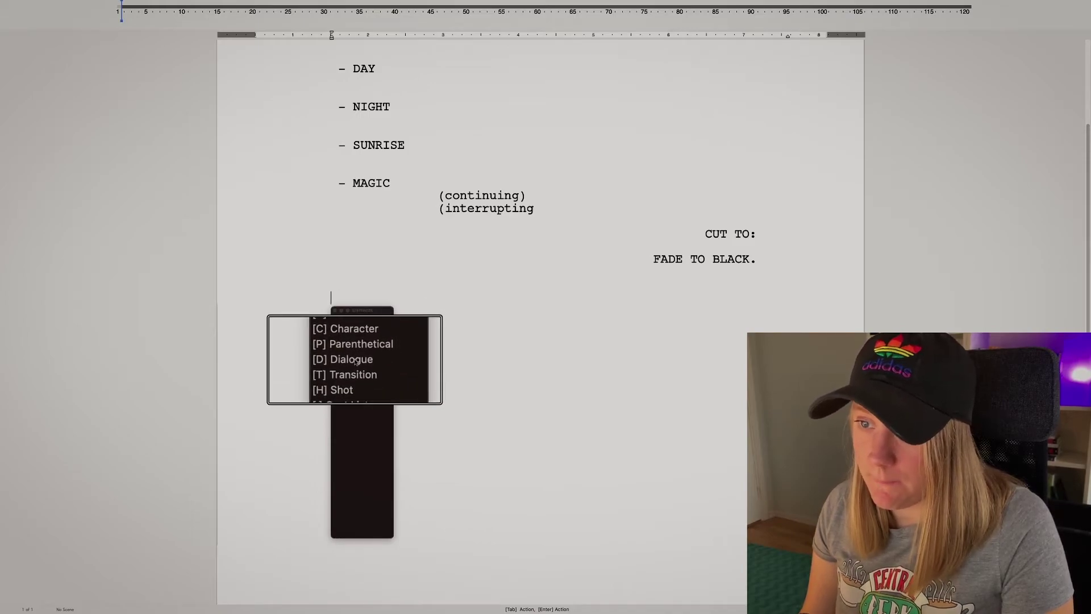
key("alt+super+8")
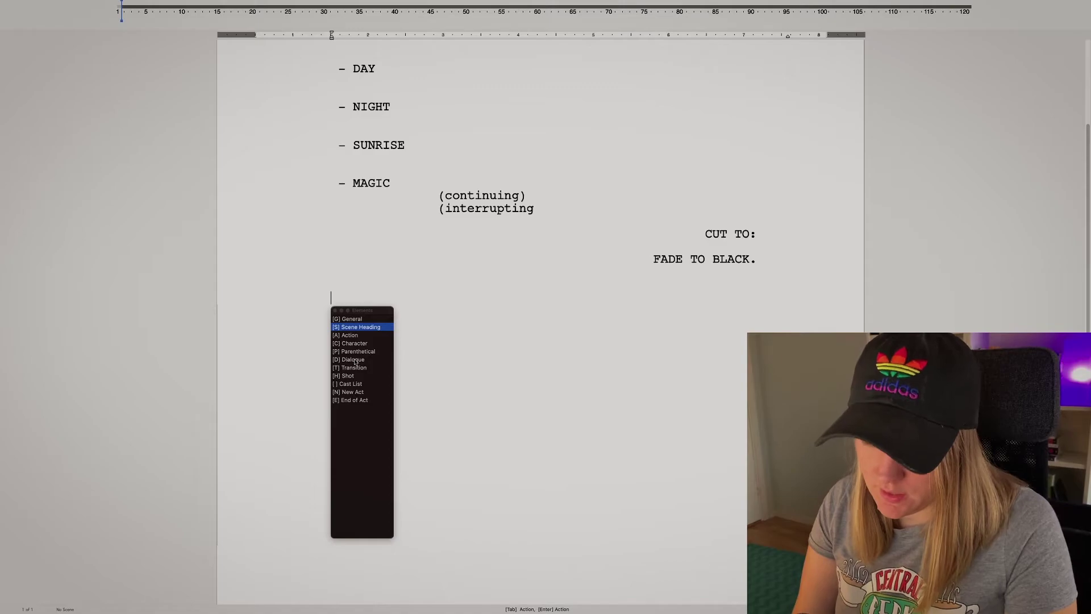
key("c")
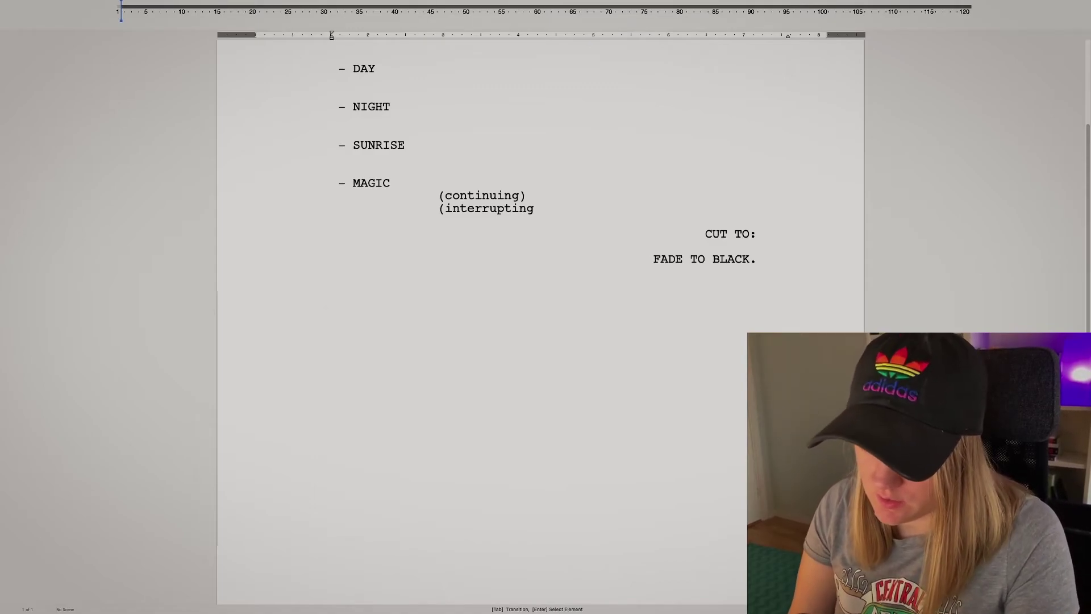
type("KAREN")
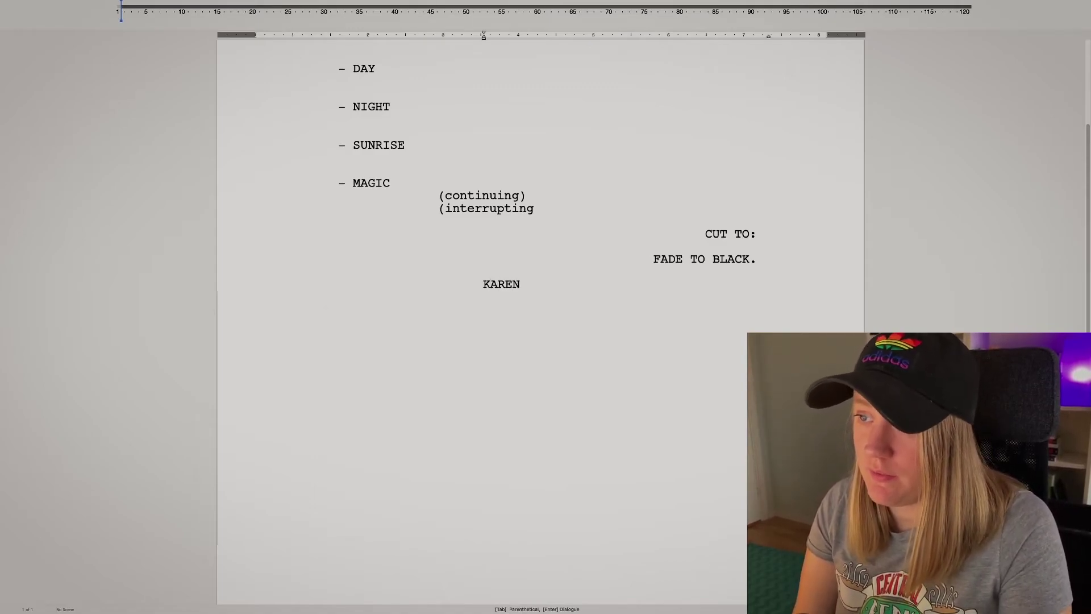
key("Return")
type("Hello")
key("Return")
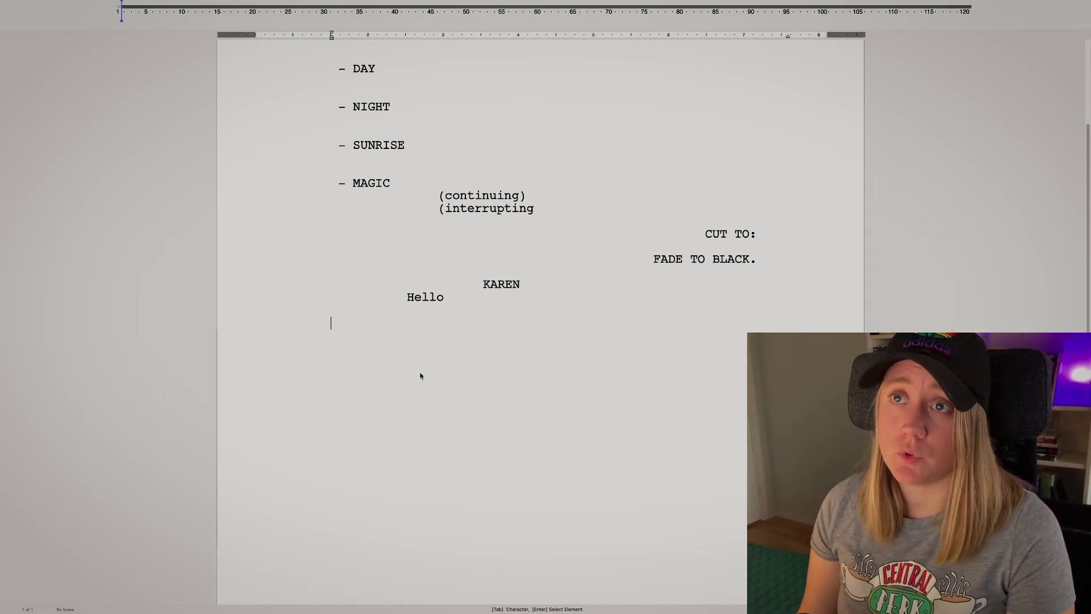
- Open the document's macros settings and examine the text, element and following element of macros such as DAY, INTER, FADEOUT and NIGHT
mouse_move(242, 2)
left_click(188, 4)
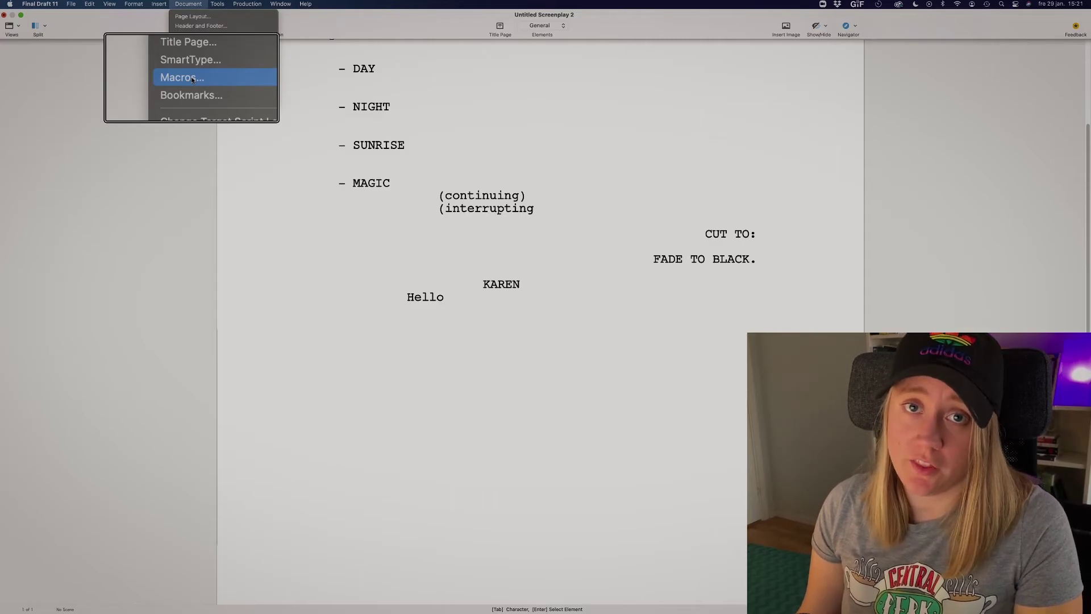
left_click(192, 79)
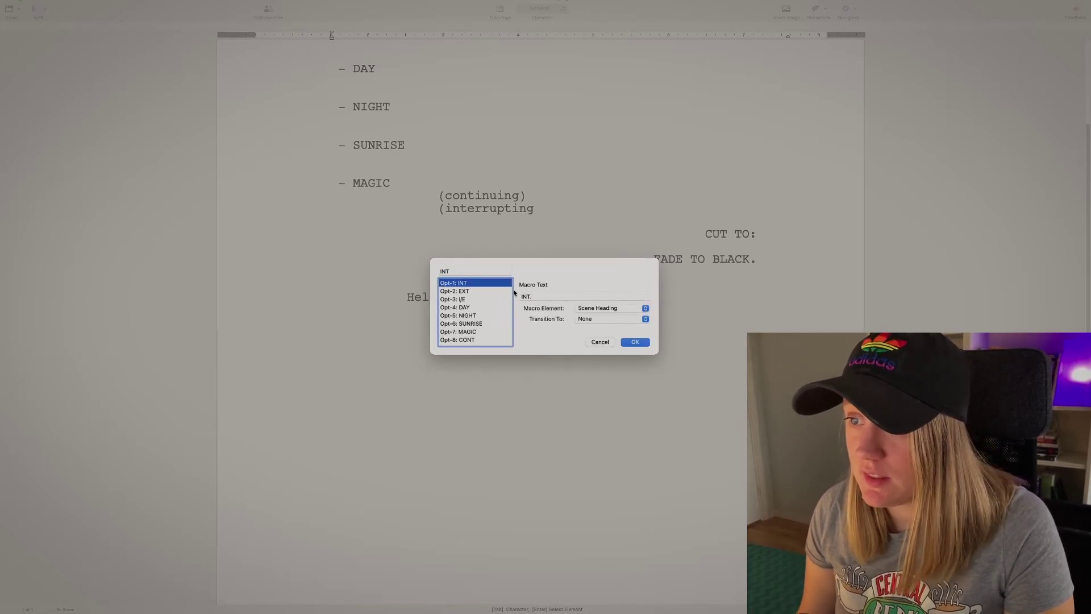
left_click(467, 291)
left_click(463, 307)
scroll(462, 309, "down", 3)
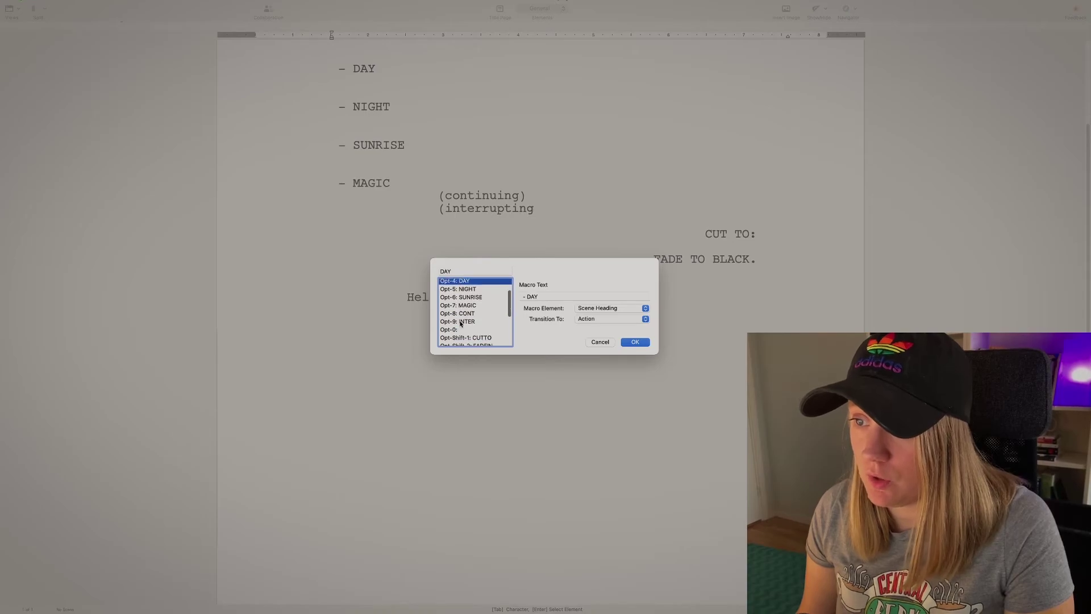
left_click(462, 308)
scroll(462, 309, "down", 3)
left_click(460, 309)
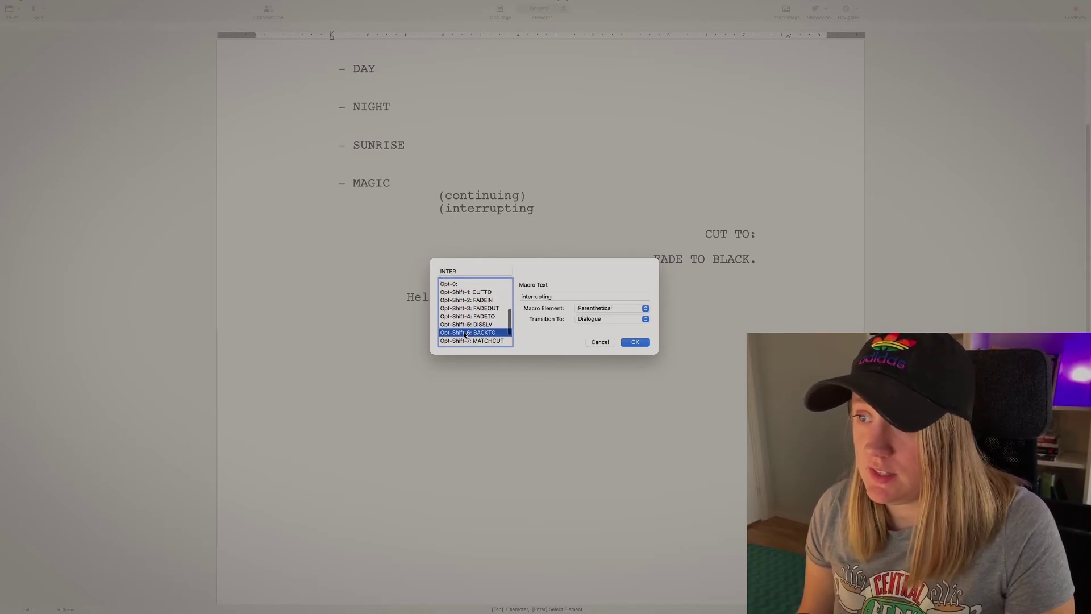
left_click(459, 308)
scroll(460, 312, "up", 5)
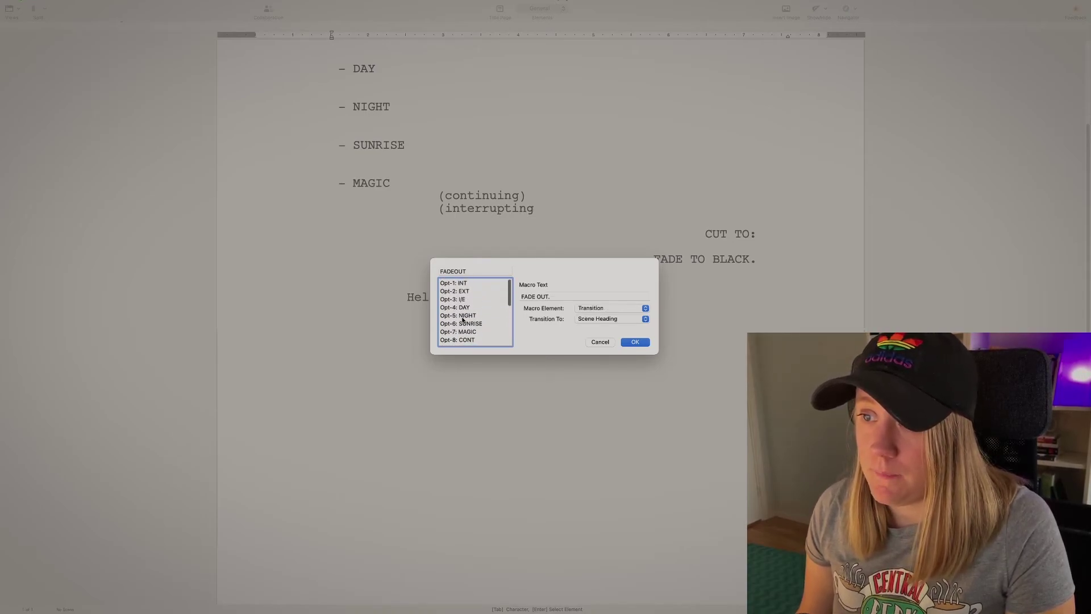
left_click(463, 317)
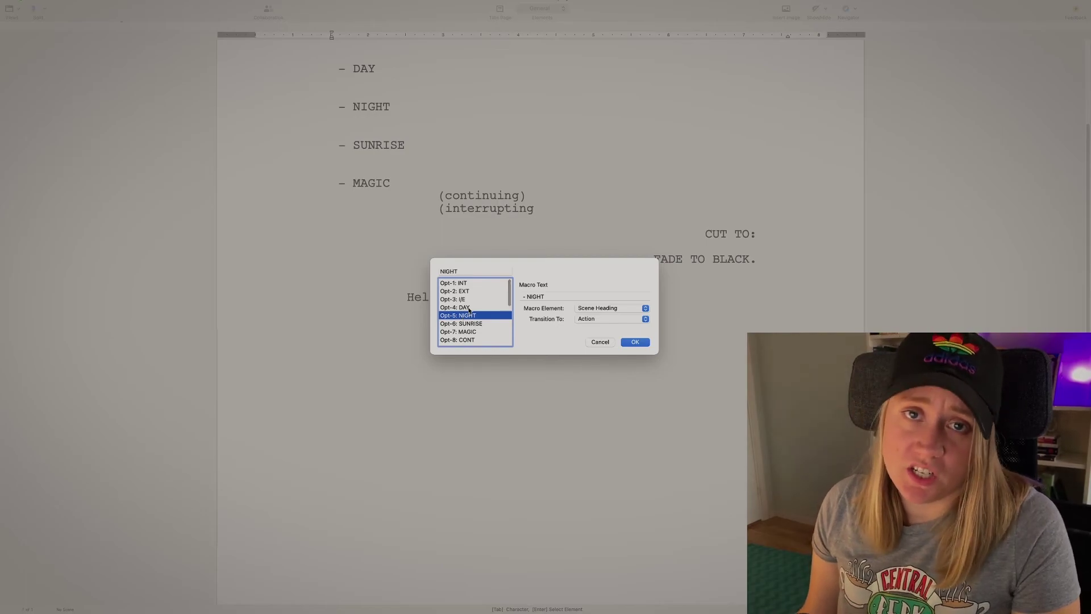